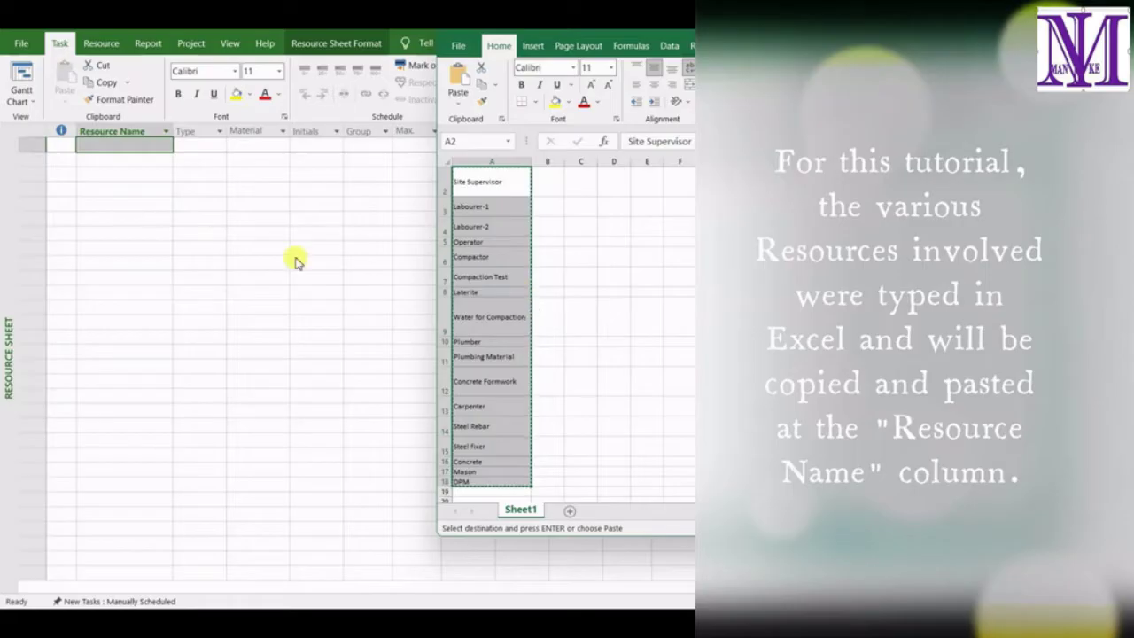
# Step: Paste the resource list copied from Excel into the Resource Name column, starting at the first row of the resource sheet
pyautogui.click(149, 202)
pyautogui.click(135, 148)
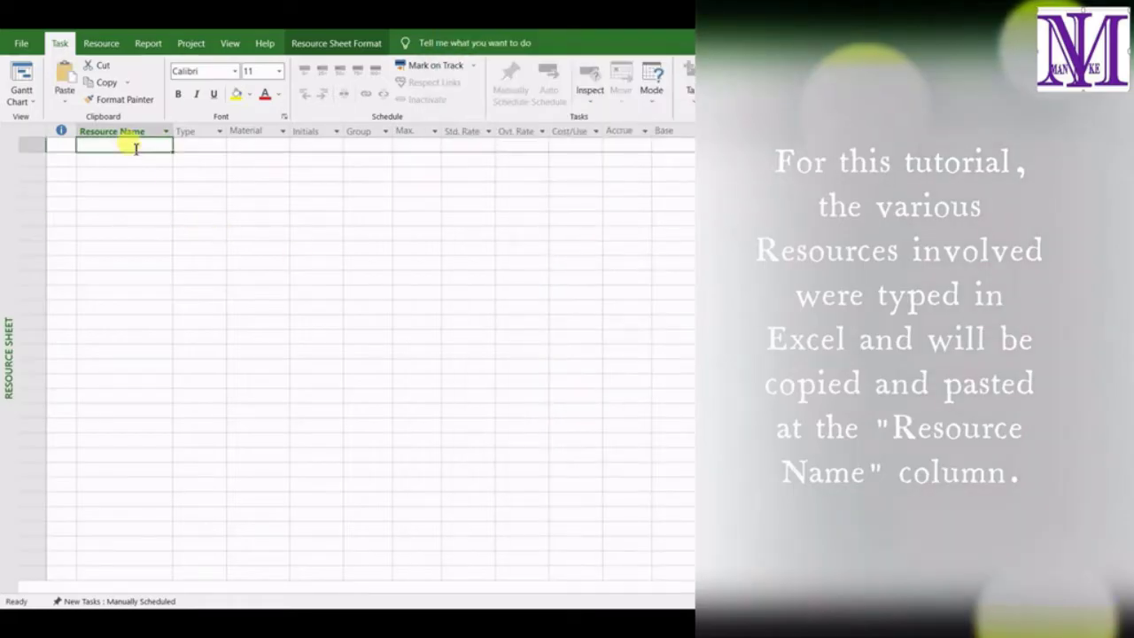
pyautogui.rightClick(135, 148)
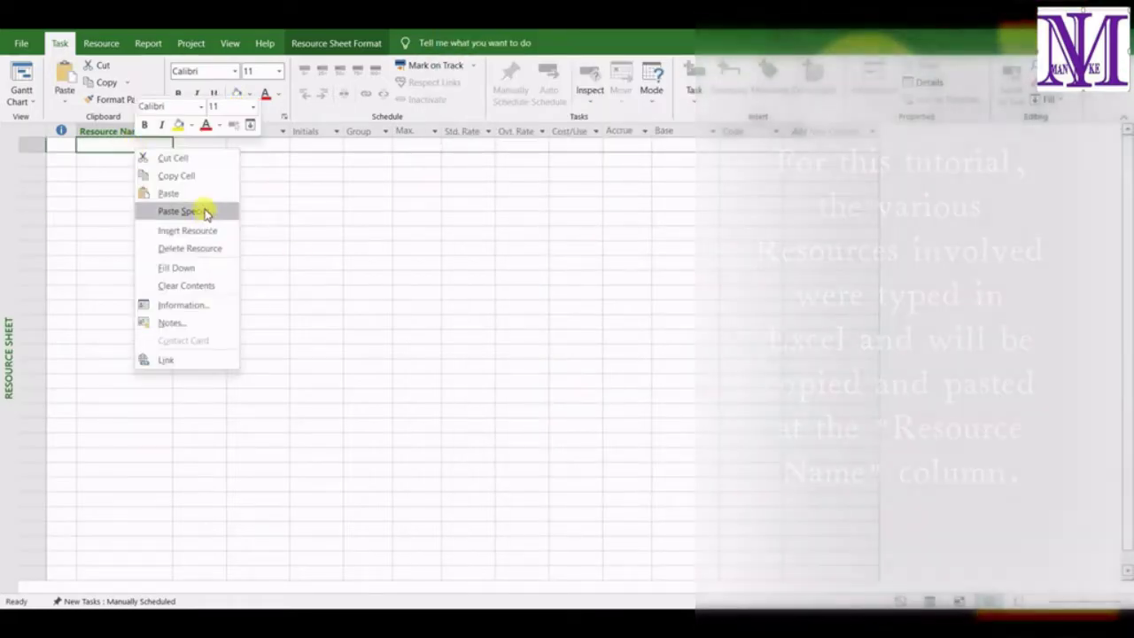
pyautogui.click(196, 194)
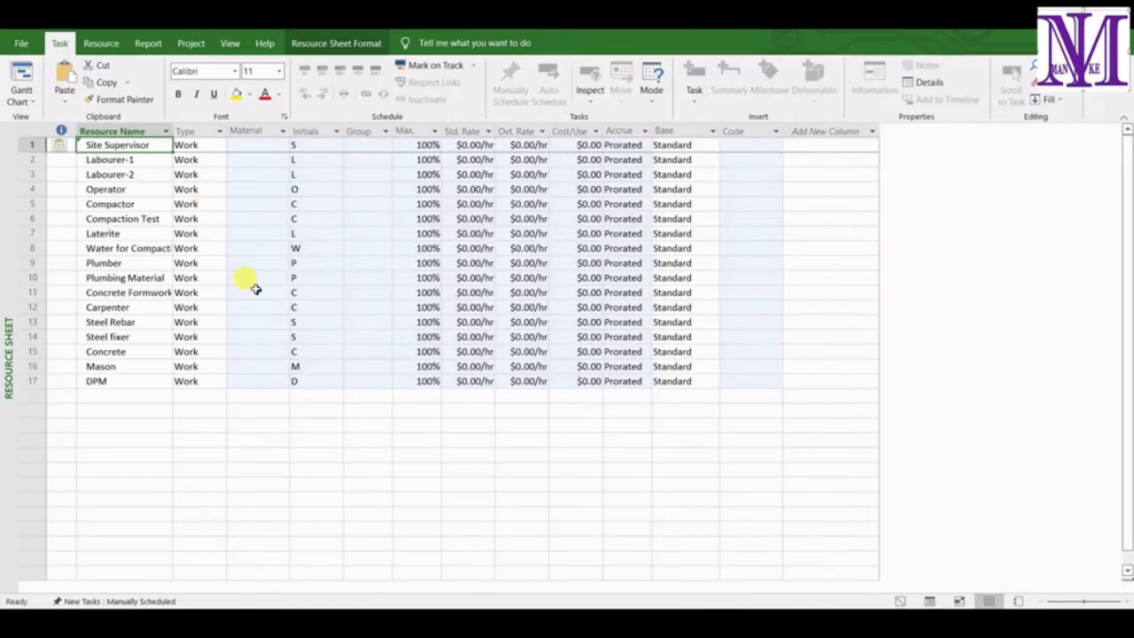
# Step: Examine the resource type options available for the Site Supervisor
pyautogui.click(213, 395)
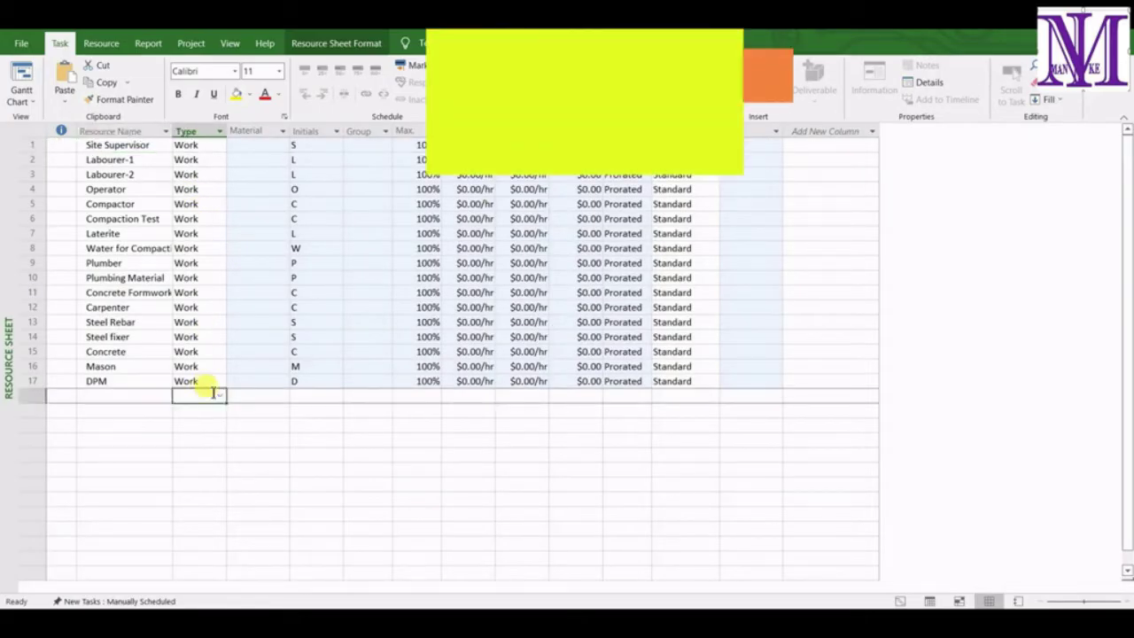
pyautogui.click(216, 147)
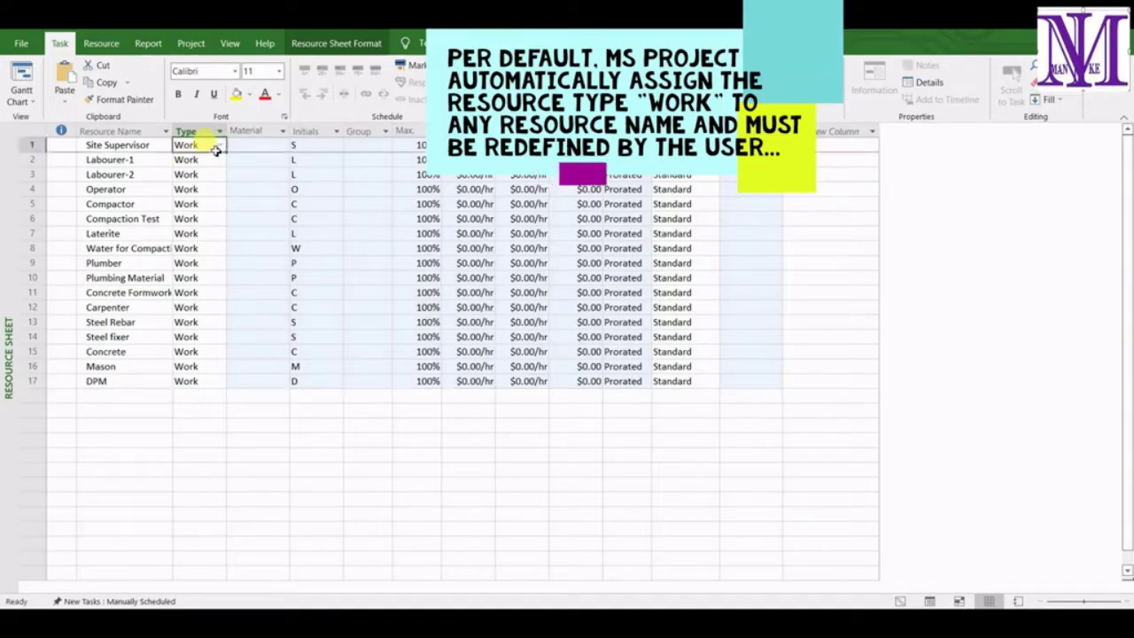
pyautogui.click(220, 149)
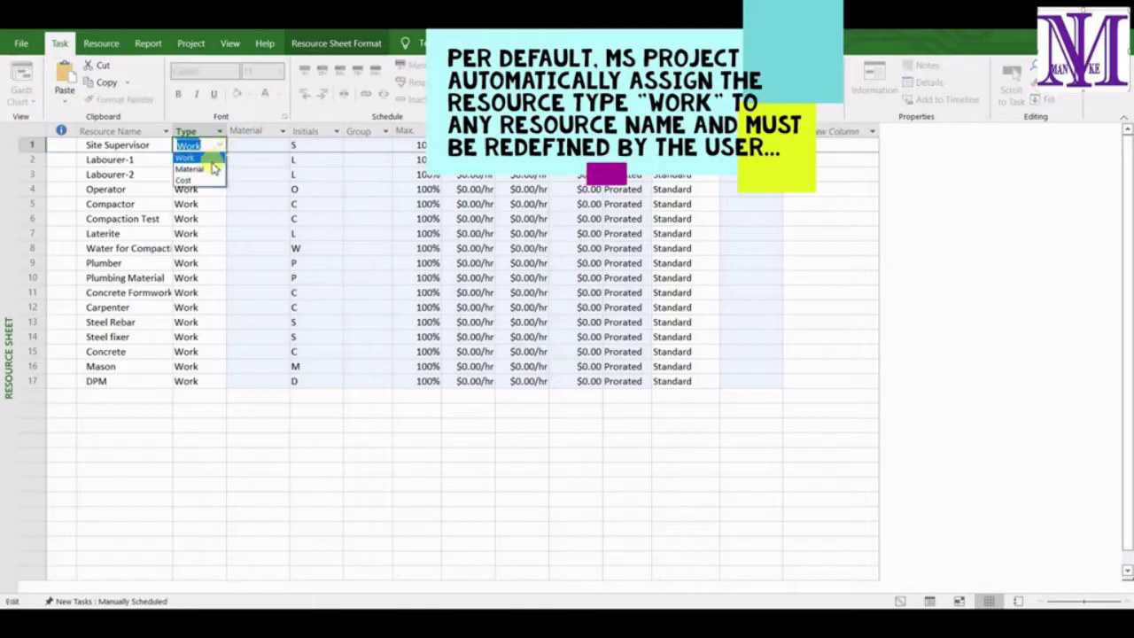
pyautogui.press('Escape')
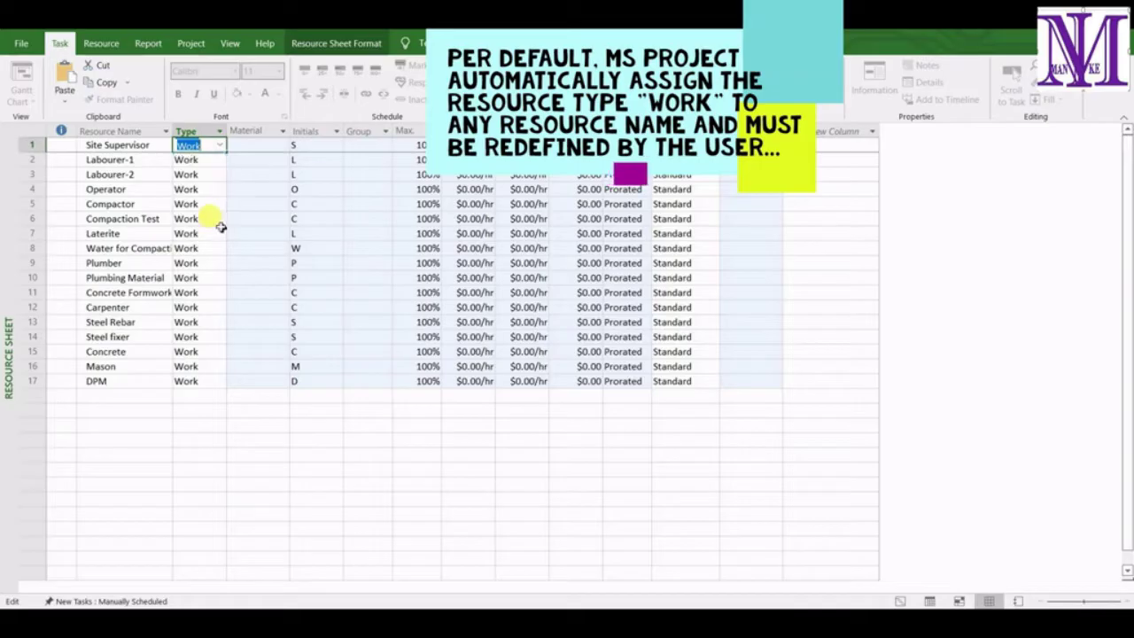
pyautogui.click(210, 171)
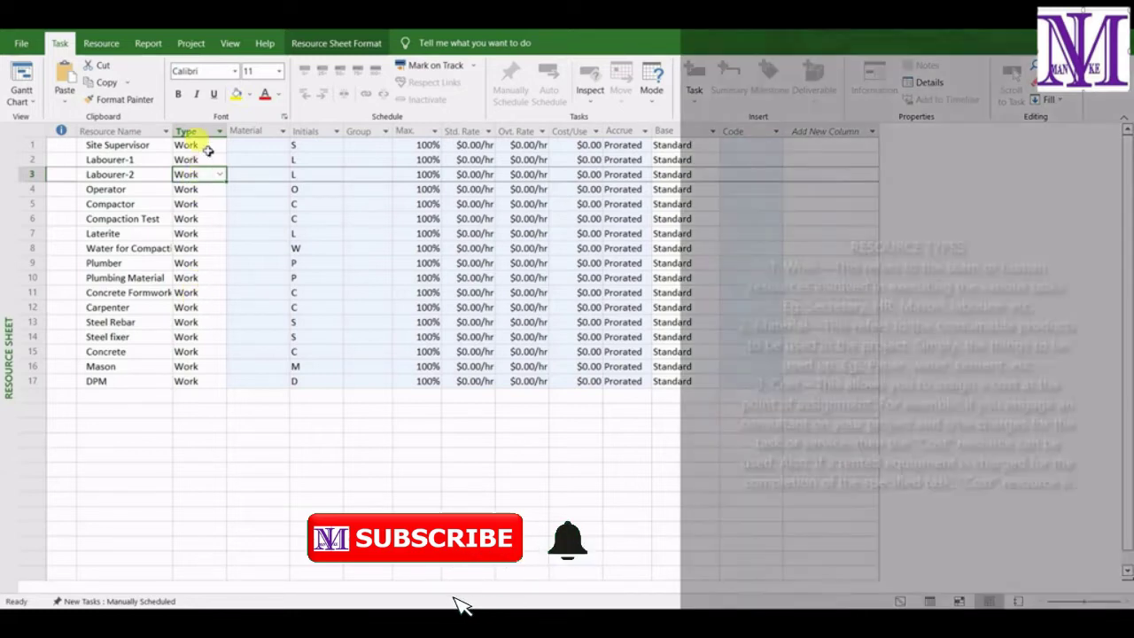
# Step: Set the Site Supervisor's resource type to Cost
pyautogui.click(200, 145)
pyautogui.click(219, 146)
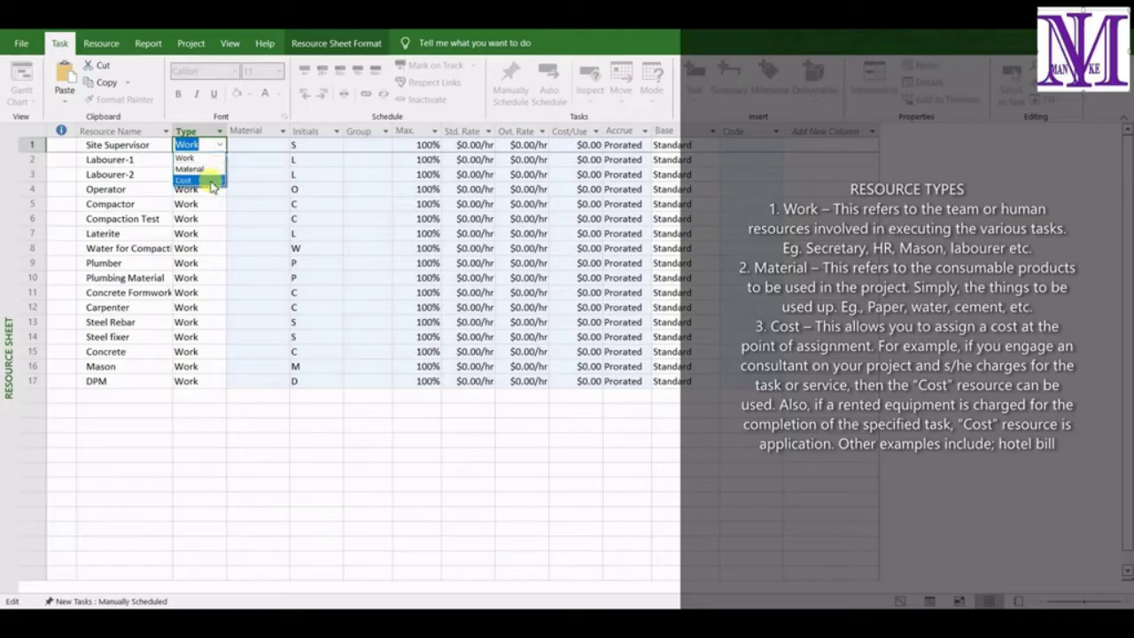
pyautogui.press('Escape')
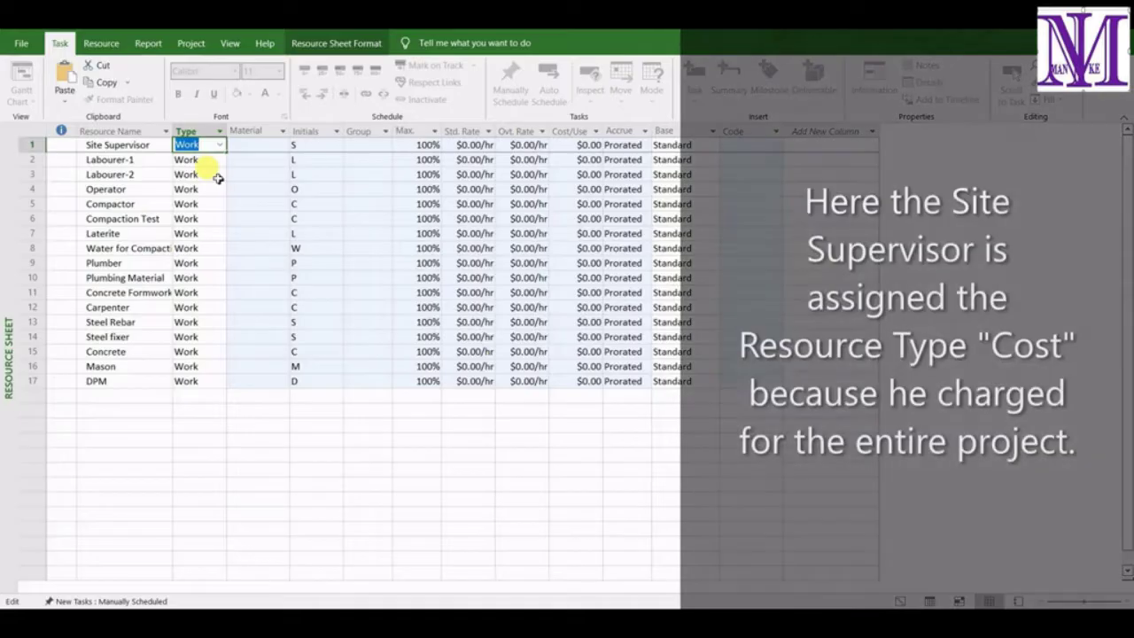
pyautogui.click(221, 146)
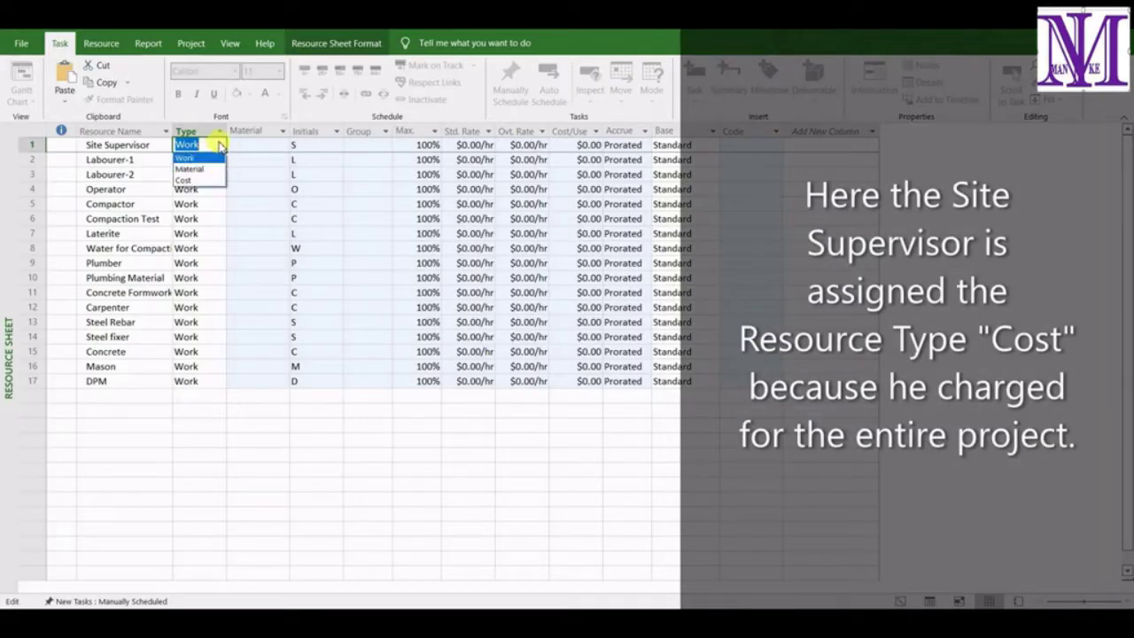
pyautogui.click(213, 174)
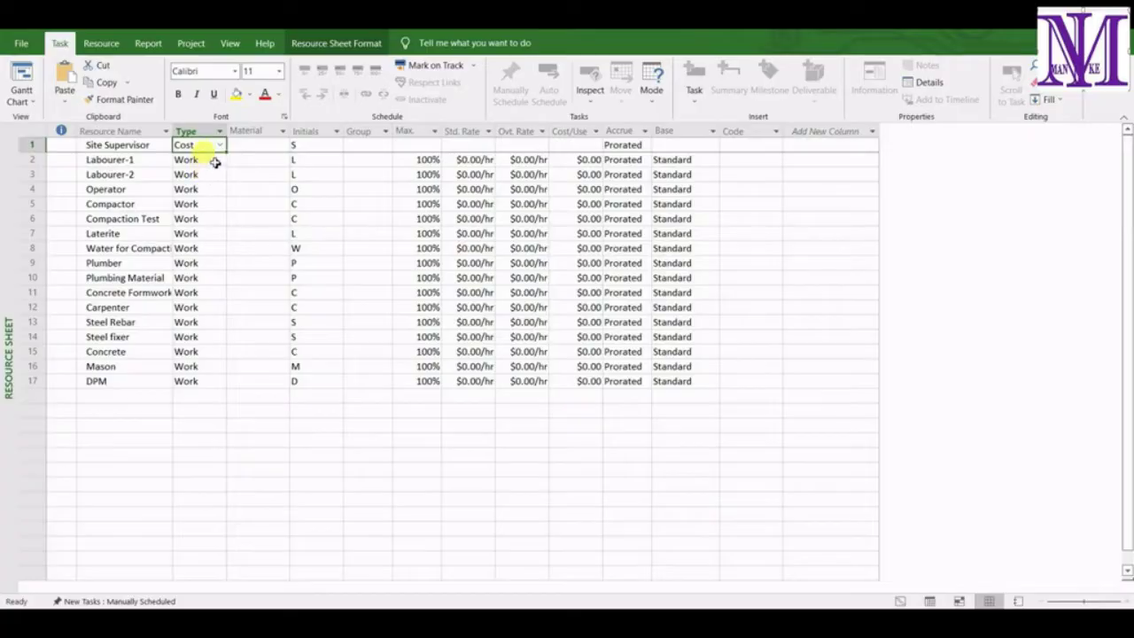
# Step: Set the standard rates to 1.20 per hour for Labourer-1 and Labourer-2 and 2.50 per hour for the Operator
pyautogui.click(470, 160)
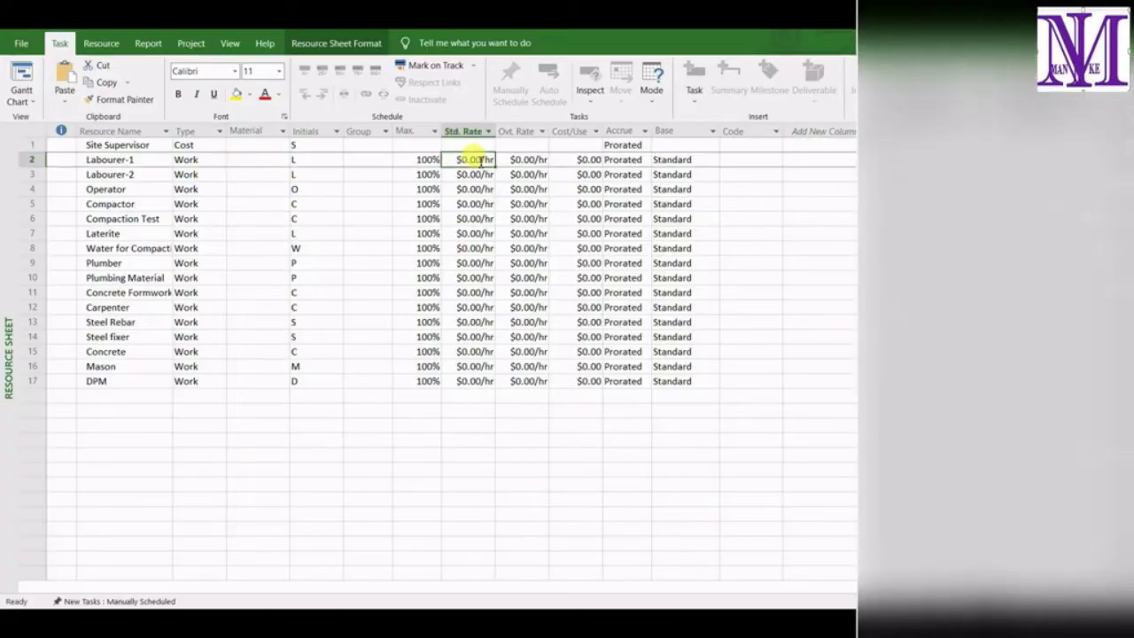
pyautogui.write('10')
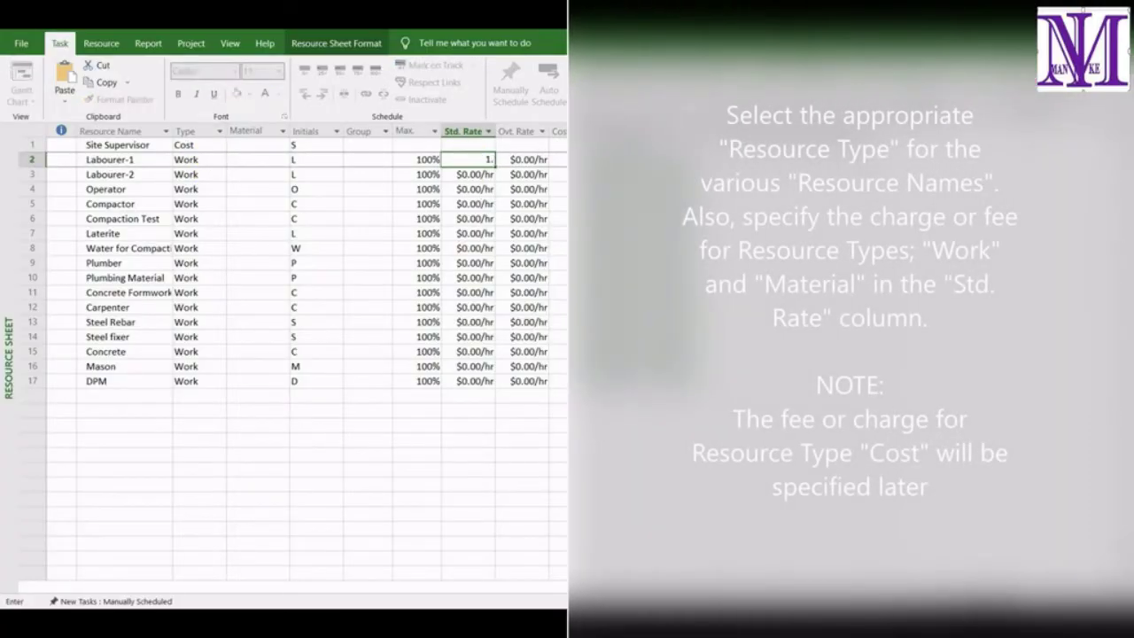
pyautogui.write('20')
pyautogui.press('Return')
pyautogui.write('1.20')
pyautogui.press('Return')
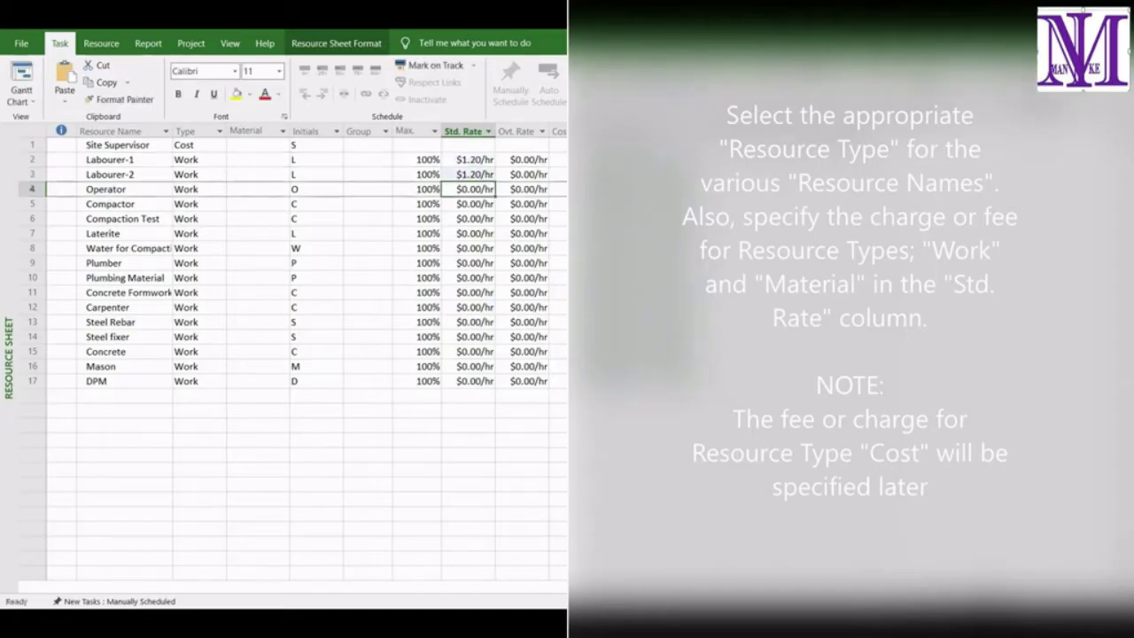
pyautogui.write('2.50')
pyautogui.press('Return')
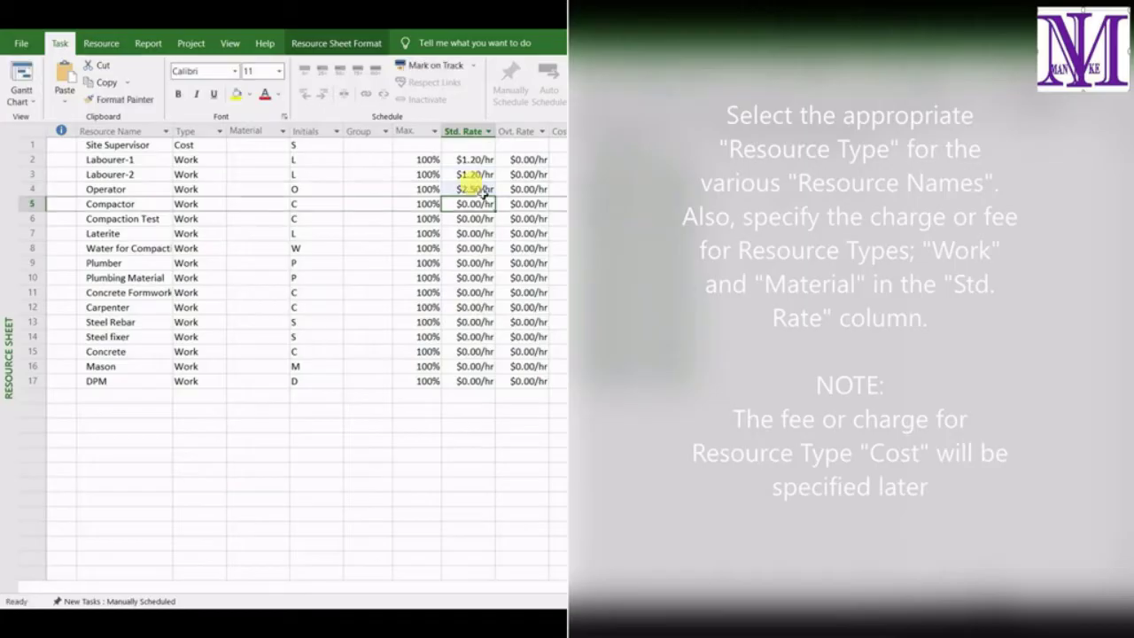
# Step: Set the resource type of both Compactor and Compaction Test to Cost
pyautogui.click(203, 206)
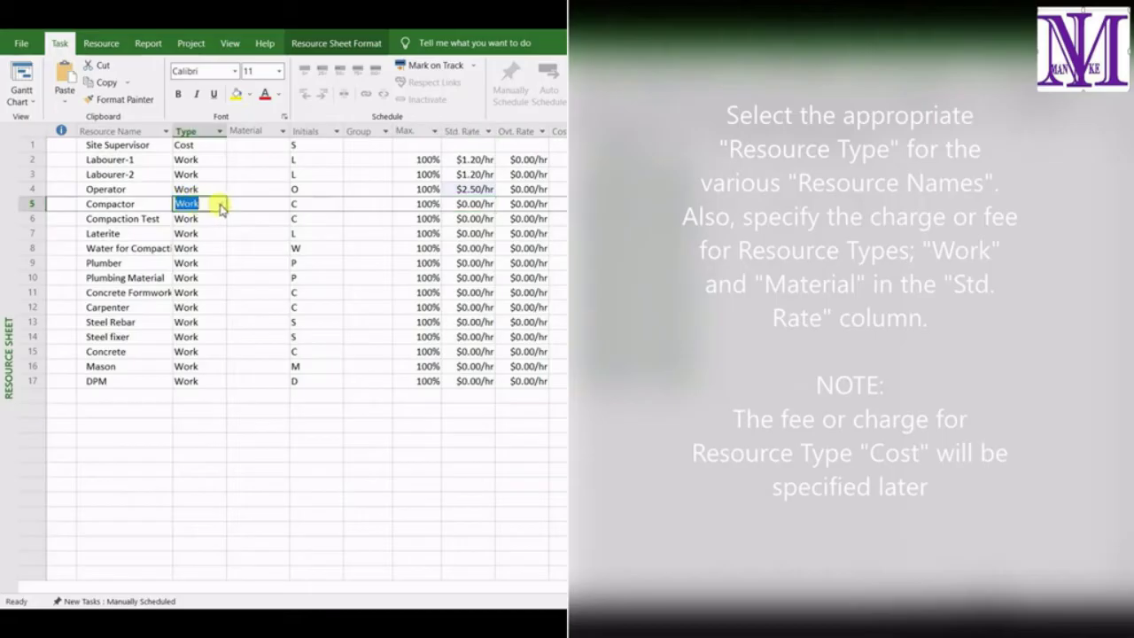
pyautogui.click(220, 205)
pyautogui.click(193, 243)
pyautogui.click(203, 219)
pyautogui.click(220, 219)
pyautogui.click(191, 254)
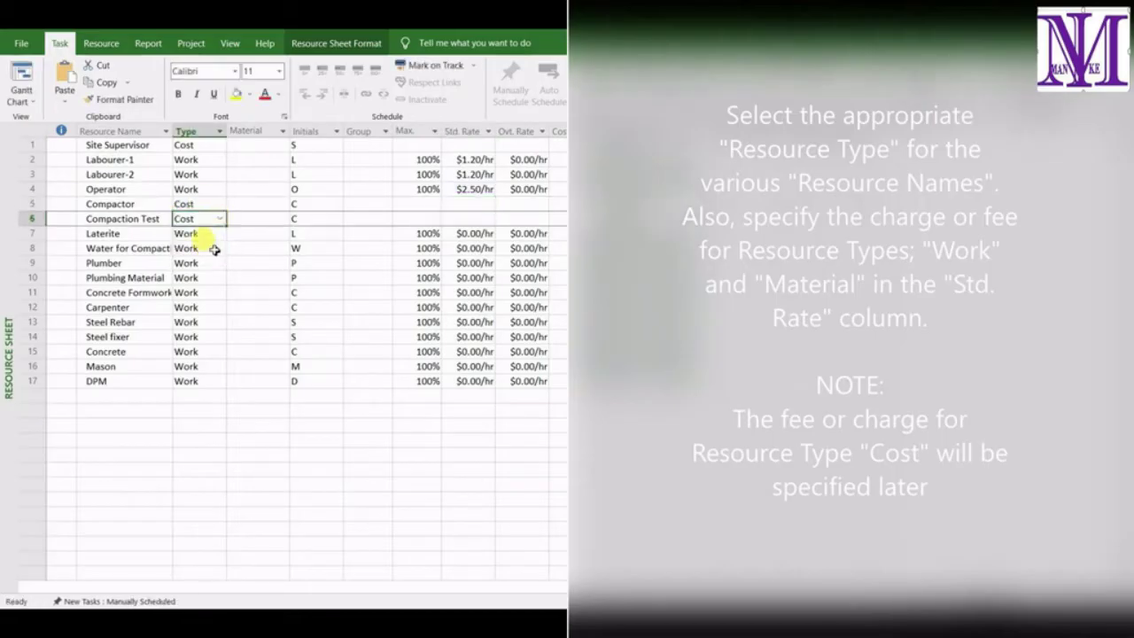
# Step: Set Laterite's resource type to Material and its standard rate to 120
pyautogui.click(203, 233)
pyautogui.click(219, 233)
pyautogui.click(220, 257)
pyautogui.click(478, 233)
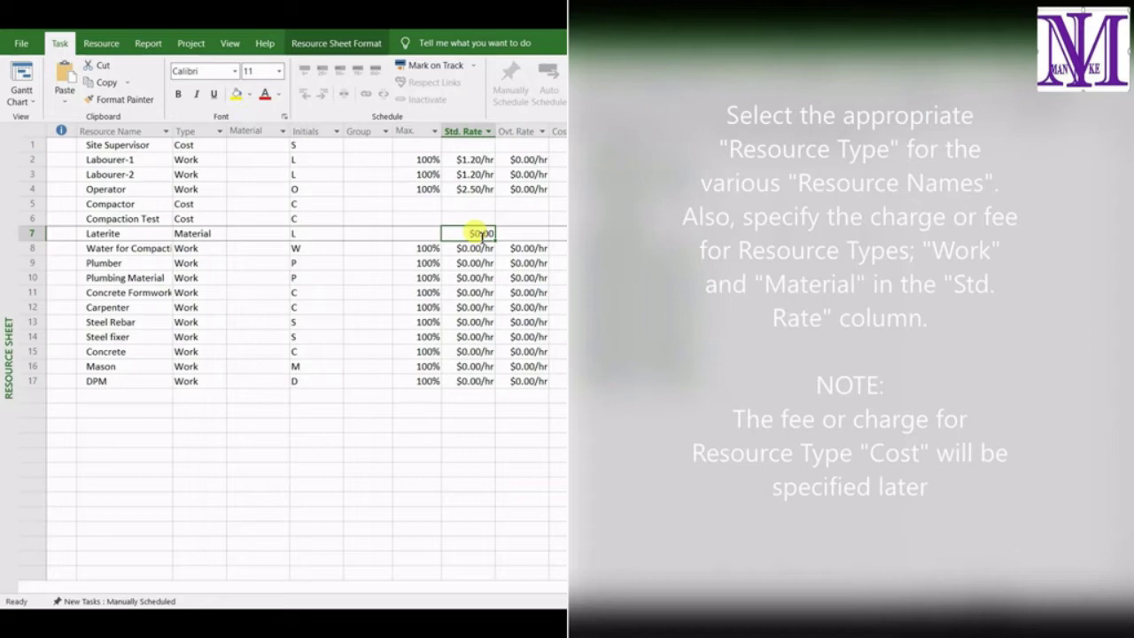
pyautogui.write('120')
pyautogui.press('Return')
# Step: Set the resource type of Water for Compaction to Material and its standard rate to 50
pyautogui.click(213, 248)
pyautogui.click(220, 248)
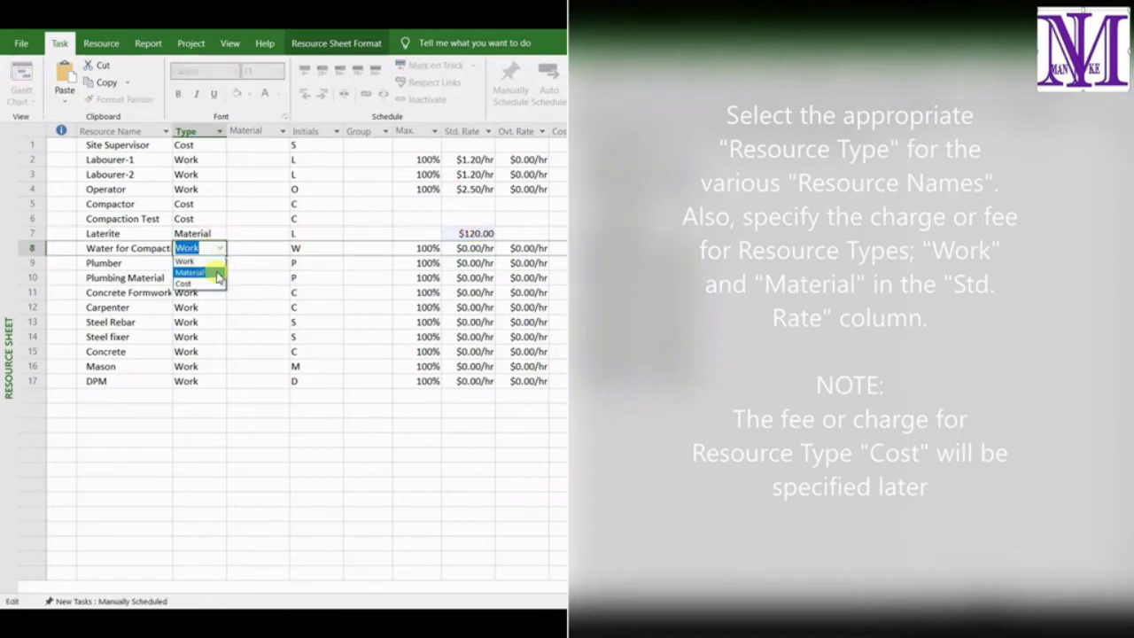
pyautogui.click(218, 274)
pyautogui.click(479, 249)
pyautogui.write('50')
pyautogui.press('Return')
# Step: Set the Plumber's standard rate to 2.50 per hour
pyautogui.click(199, 276)
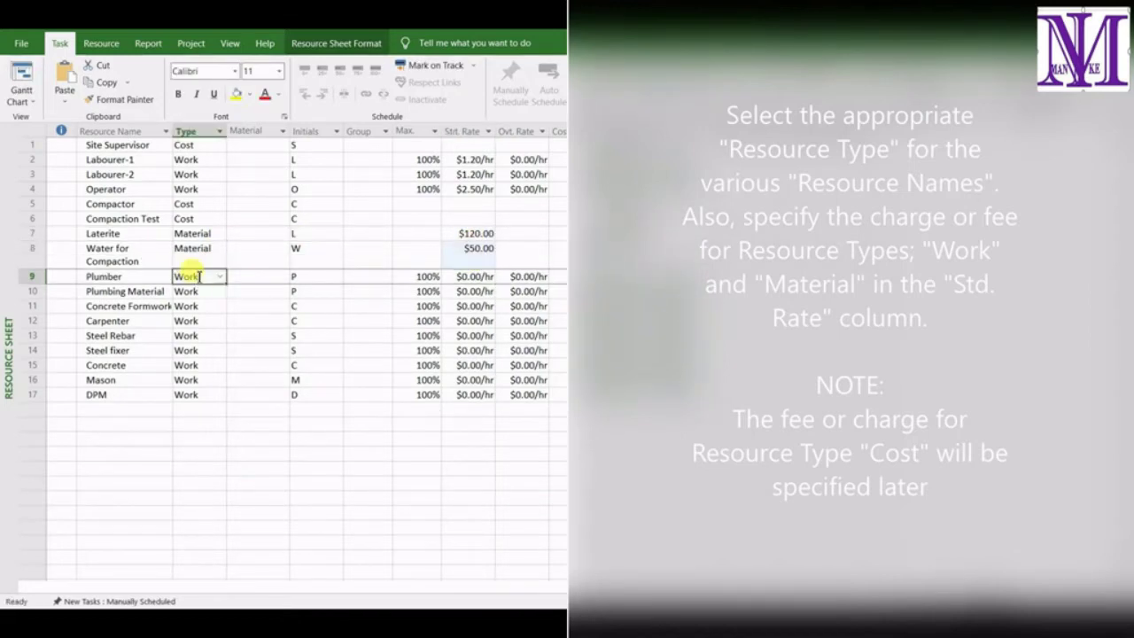
pyautogui.click(487, 276)
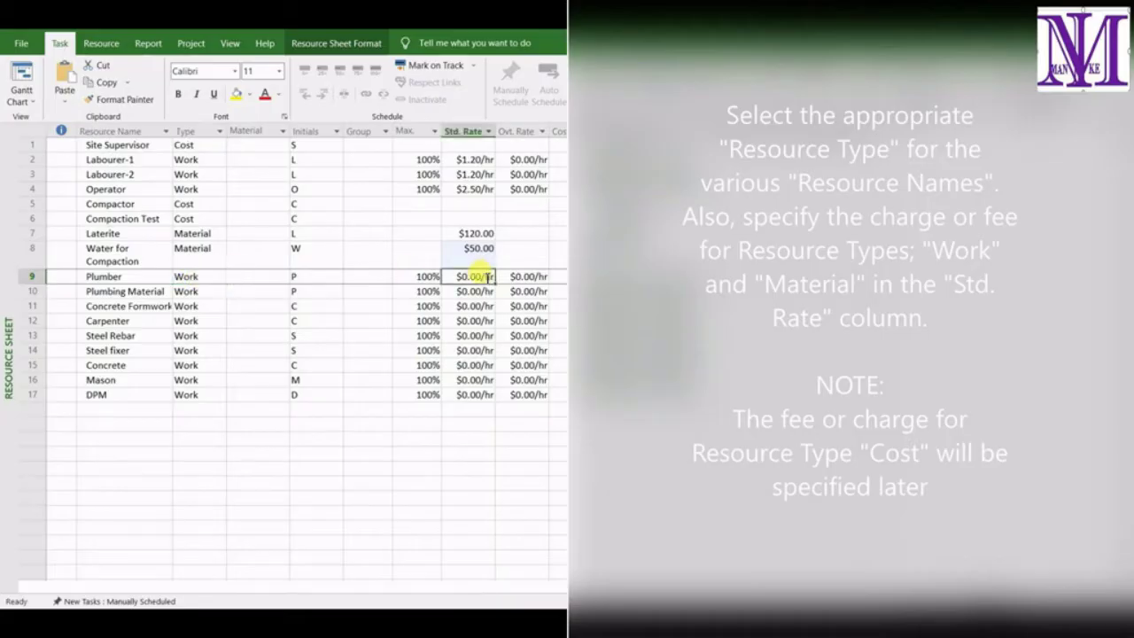
pyautogui.write('2.5')
pyautogui.press('Return')
# Step: Set the resource type of Plumbing Material to Material and its standard rate to 100
pyautogui.click(200, 291)
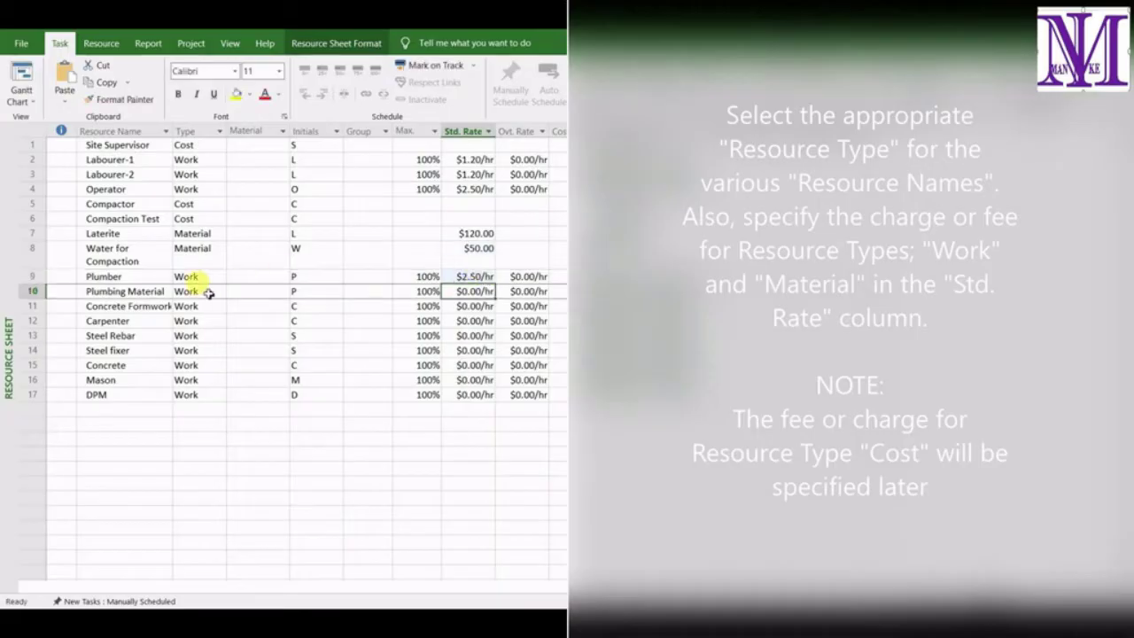
pyautogui.click(220, 291)
pyautogui.click(200, 318)
pyautogui.click(481, 290)
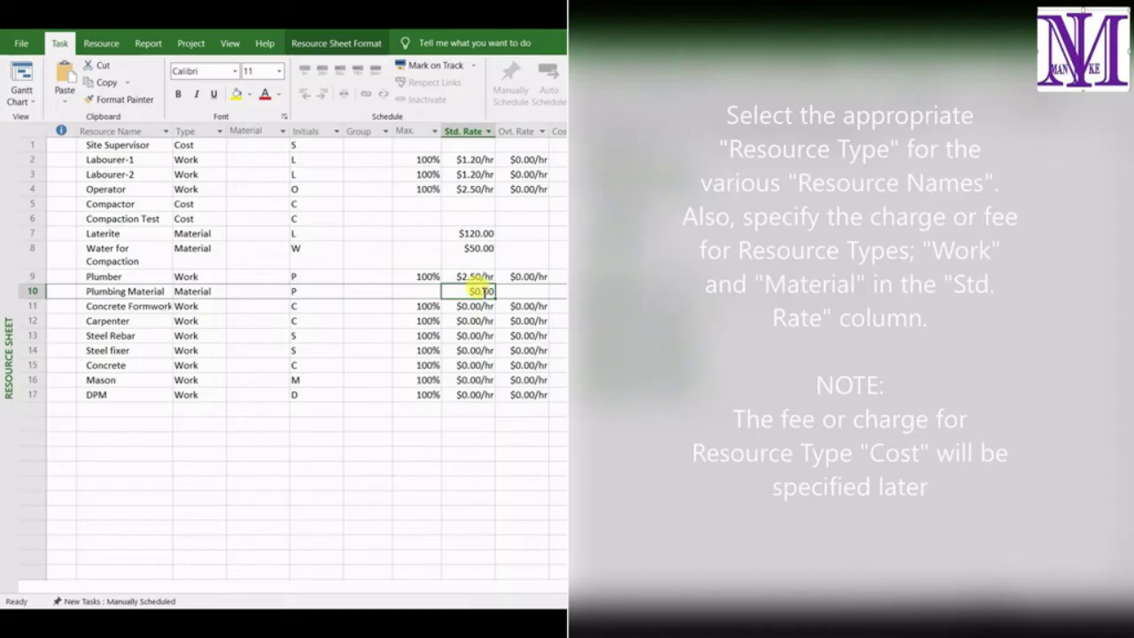
pyautogui.write('100')
pyautogui.press('Return')
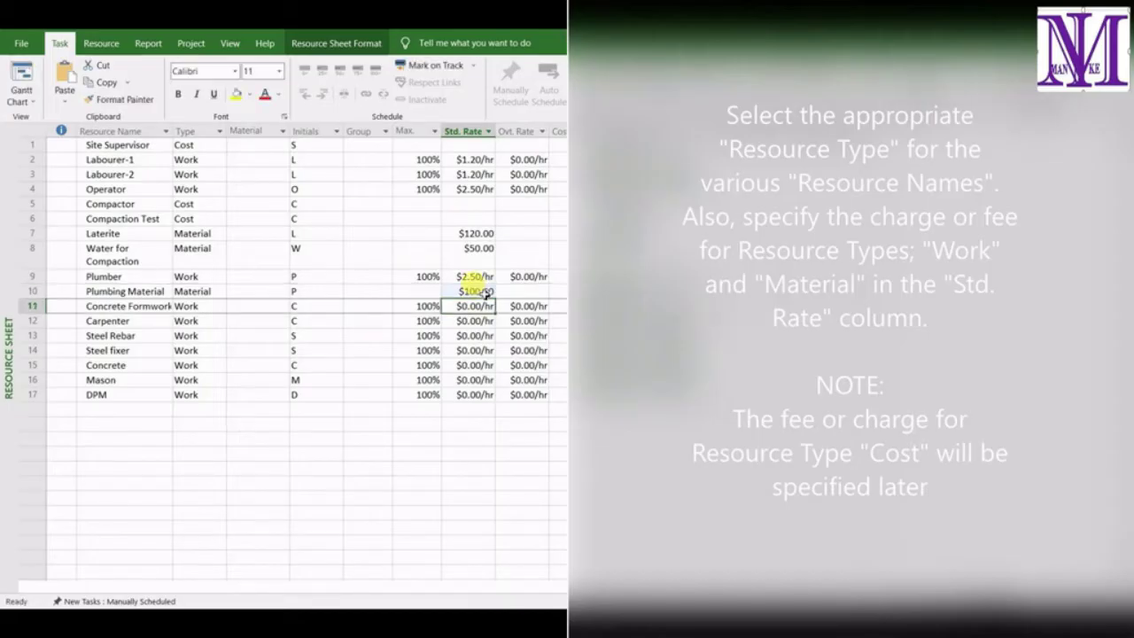
# Step: Set the resource type of Concrete Formwork to Material and its standard rate to 200
pyautogui.click(202, 305)
pyautogui.click(220, 305)
pyautogui.click(197, 329)
pyautogui.click(478, 306)
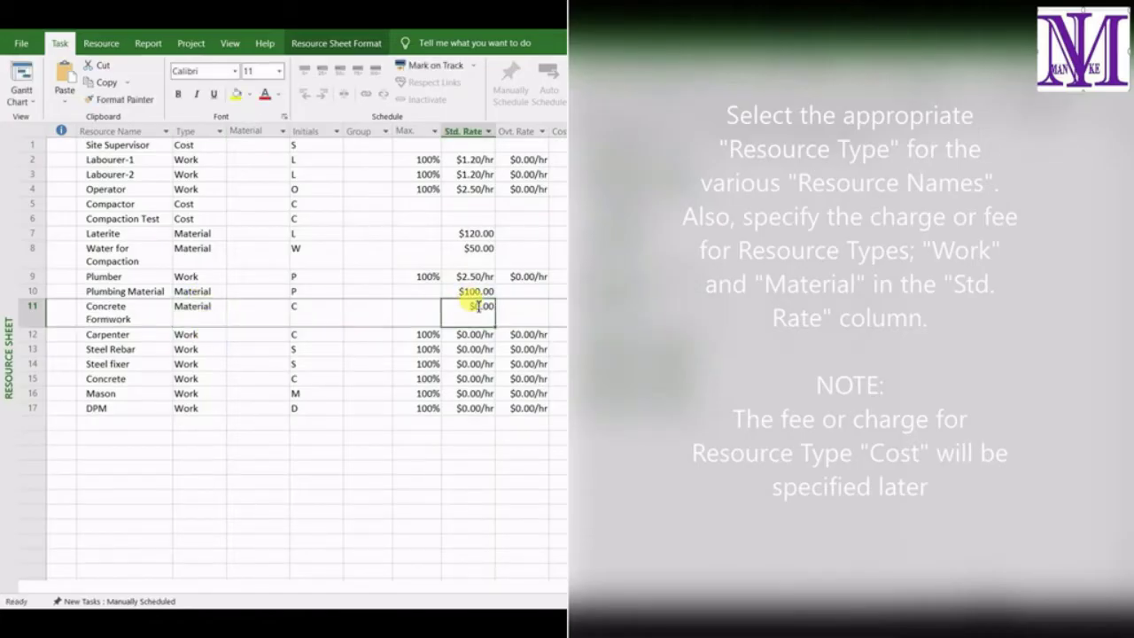
pyautogui.write('200')
pyautogui.press('Return')
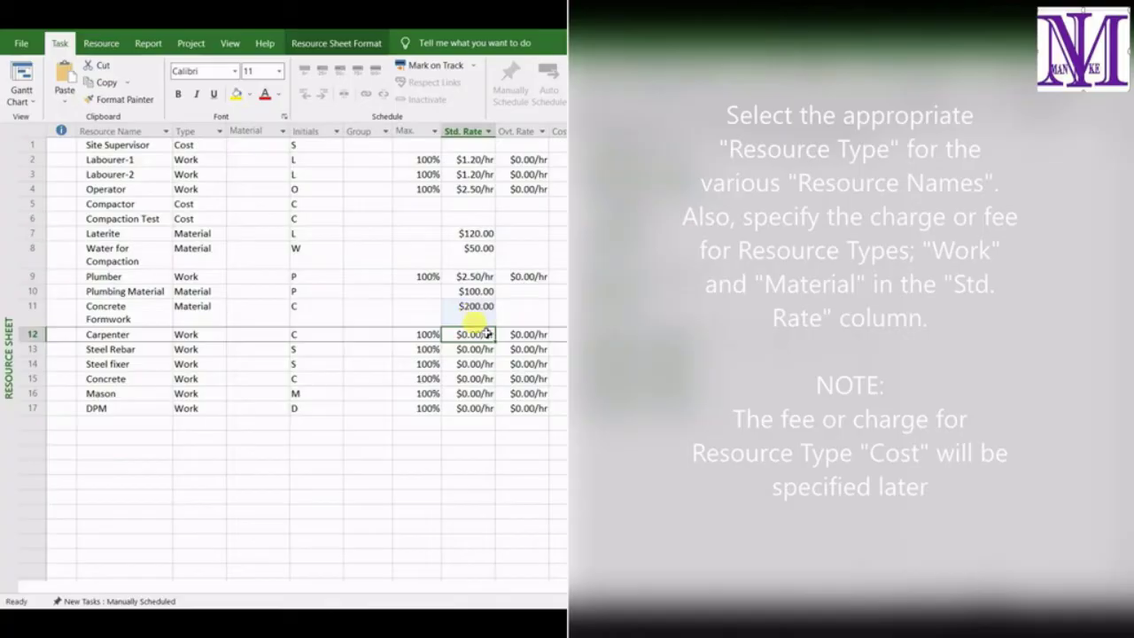
# Step: Change Concrete Formwork's standard rate to 150 and set the Carpenter's standard rate to 2.80 per hour
pyautogui.click(485, 309)
pyautogui.write('150')
pyautogui.press('Return')
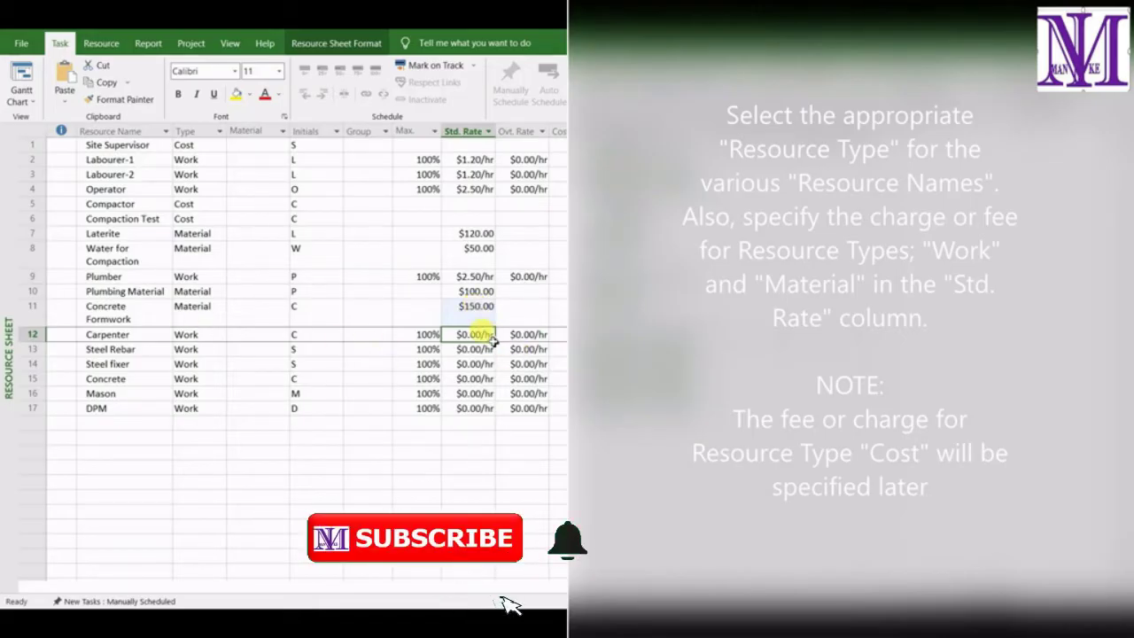
pyautogui.write('2.80')
pyautogui.press('Return')
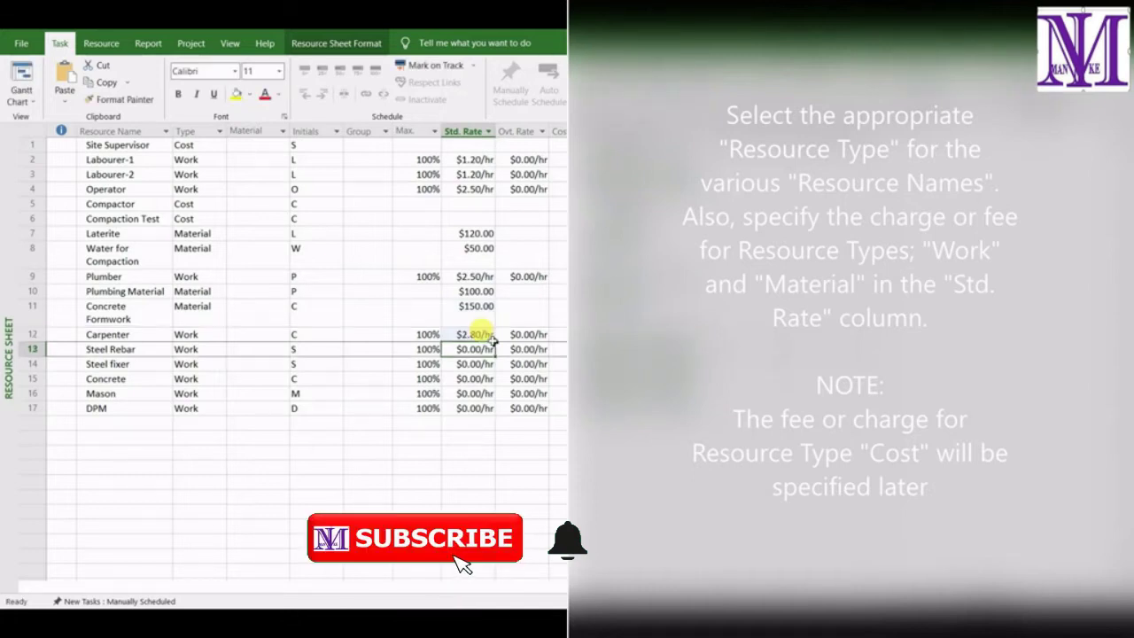
# Step: Set Steel Rebar's resource type to Material and its standard rate to 300
pyautogui.click(186, 349)
pyautogui.click(190, 379)
pyautogui.click(478, 349)
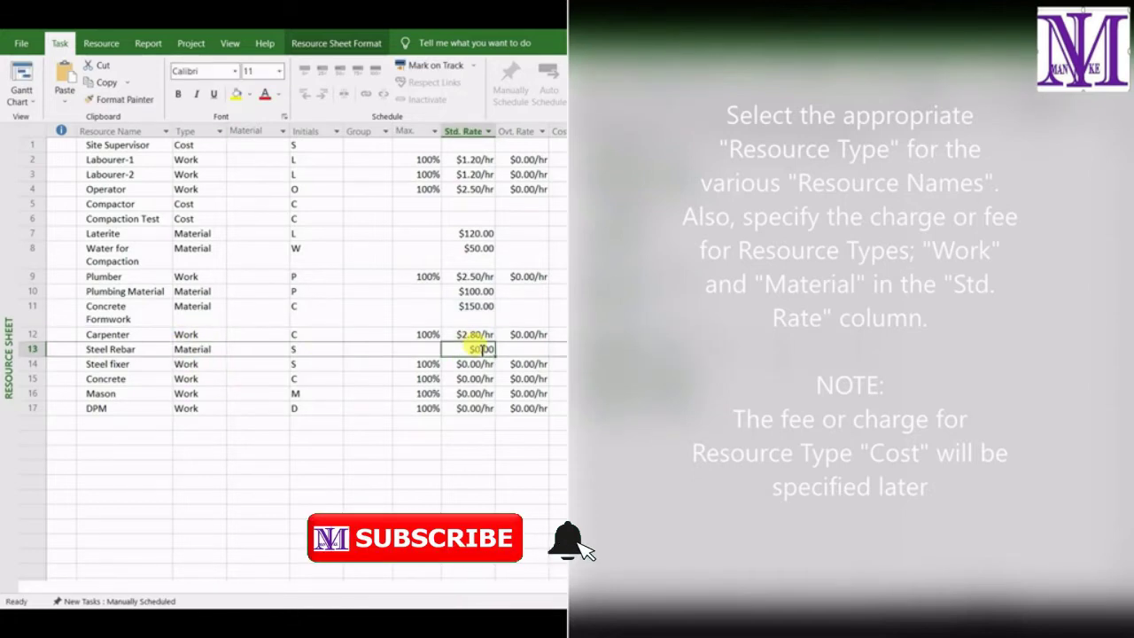
pyautogui.write('300')
pyautogui.press('Return')
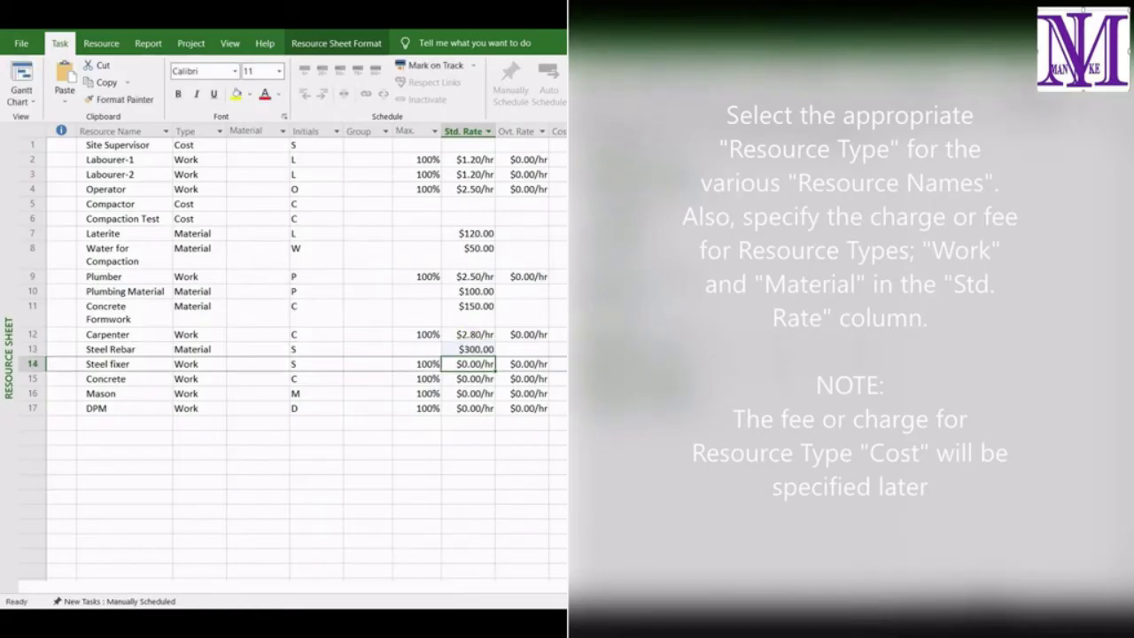
# Step: Set the Steel fixer's standard rate to 3 per hour, keeping its resource type as Work
pyautogui.click(483, 379)
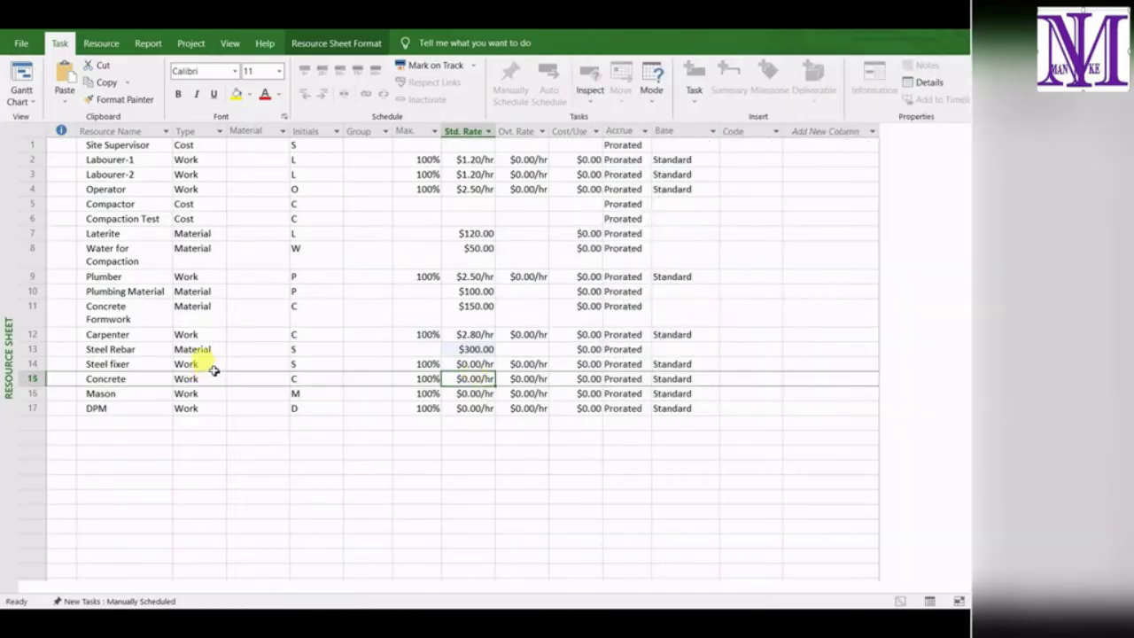
pyautogui.click(210, 364)
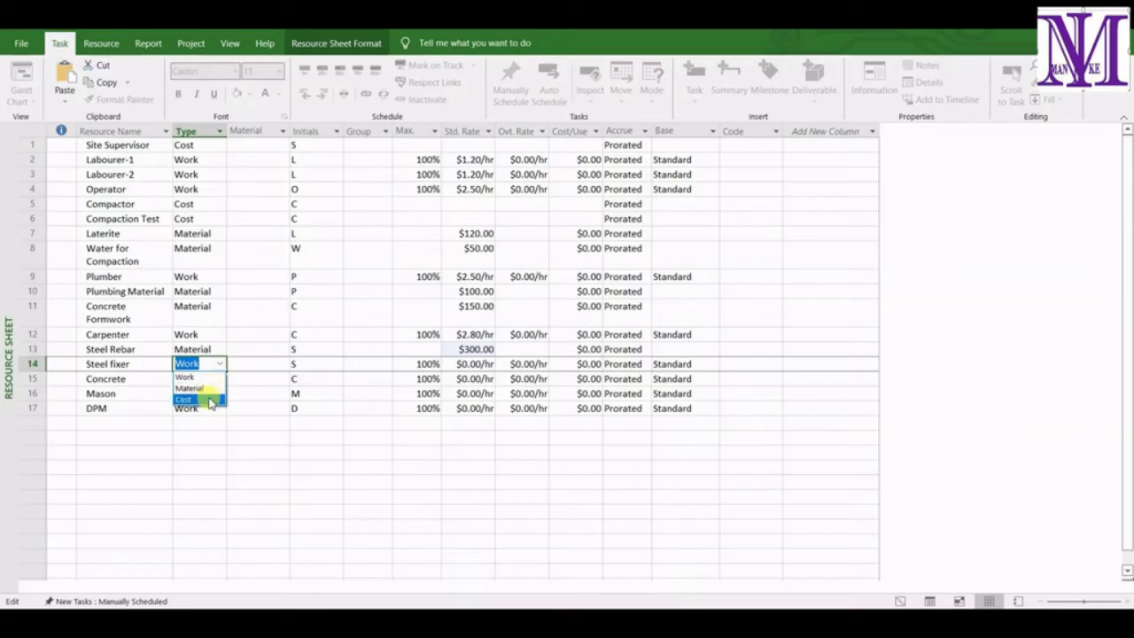
pyautogui.click(478, 364)
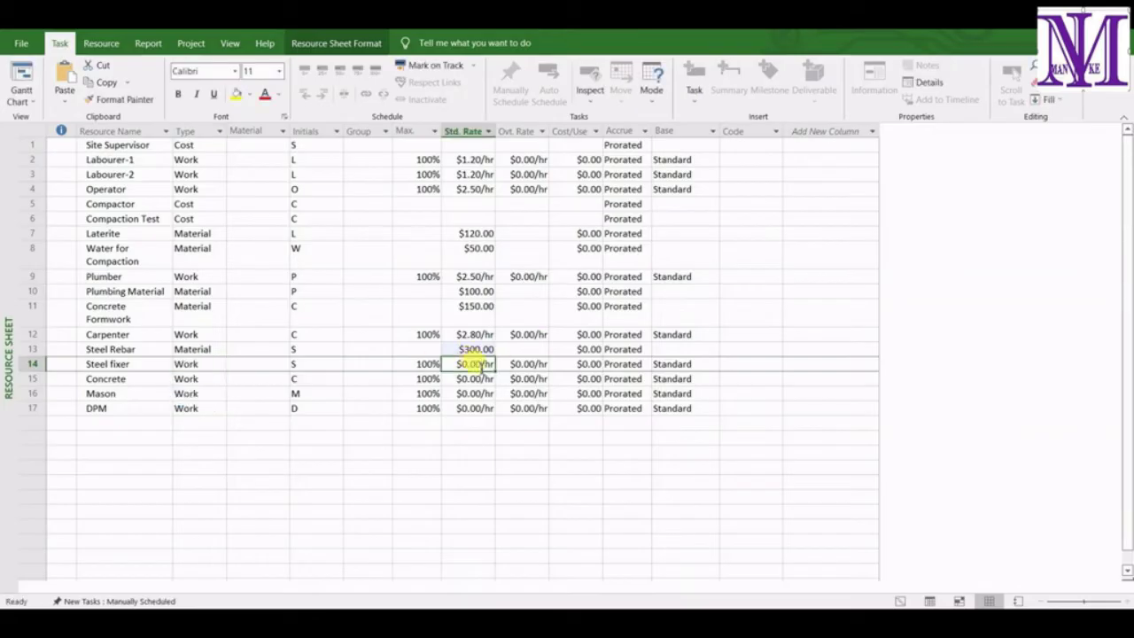
pyautogui.write('3')
pyautogui.press('Return')
# Step: Set Concrete's resource type to Material and its standard rate to 200
pyautogui.click(192, 378)
pyautogui.click(190, 405)
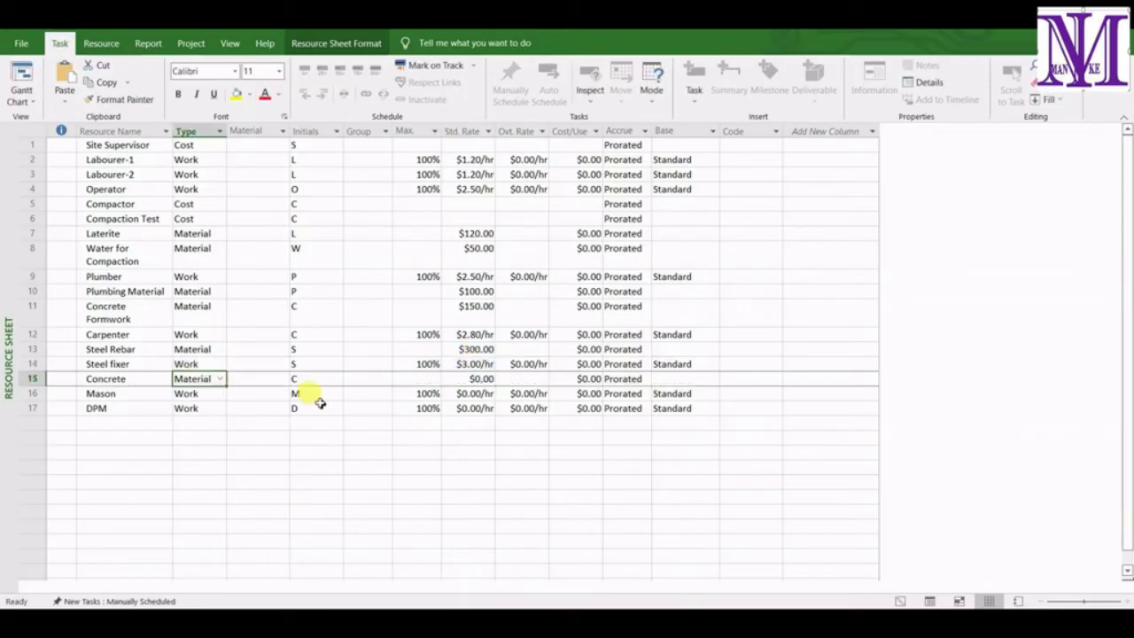
pyautogui.click(483, 379)
pyautogui.write('30')
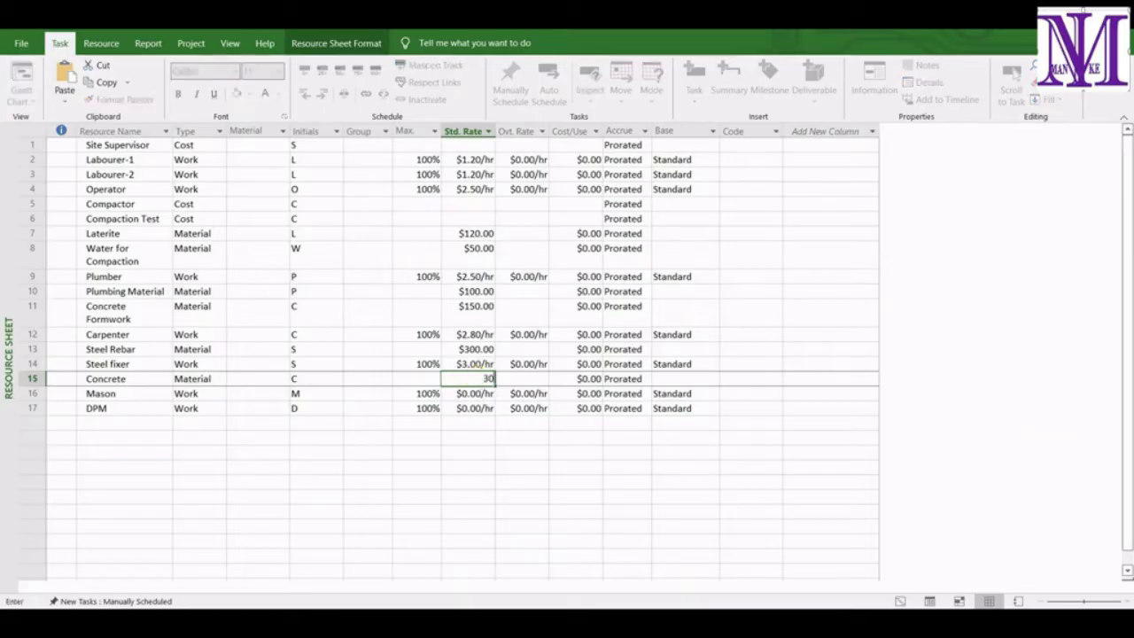
pyautogui.write('200')
pyautogui.press('Return')
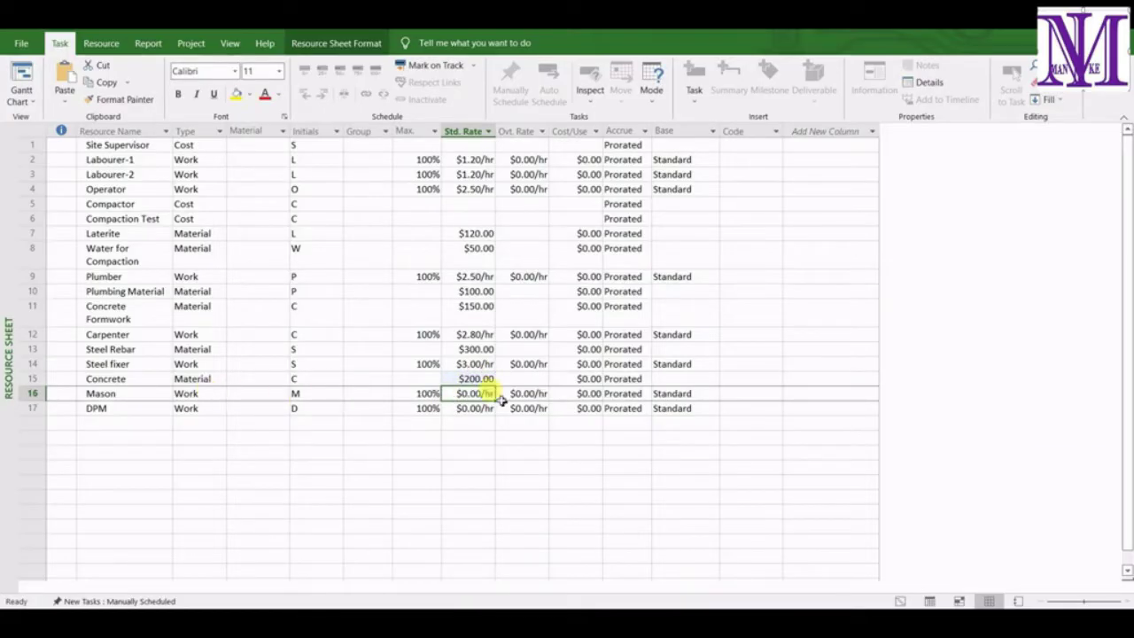
# Step: Set the Mason's standard rate to 3 per hour and the DPM's standard rate to 25 per hour
pyautogui.write('3')
pyautogui.press('Return')
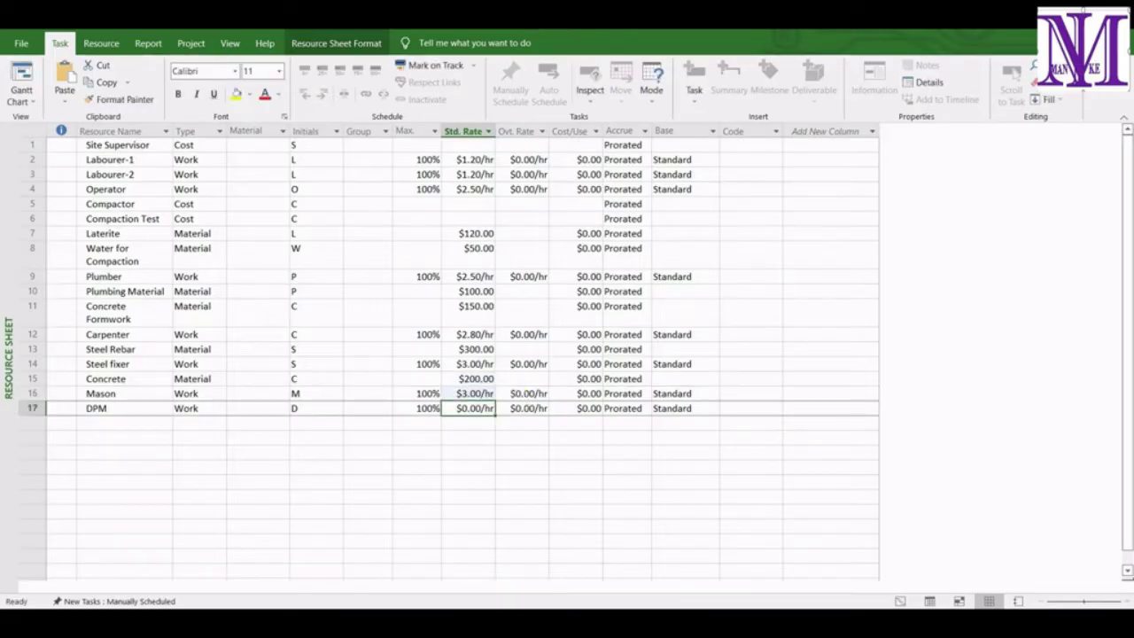
pyautogui.write('2')
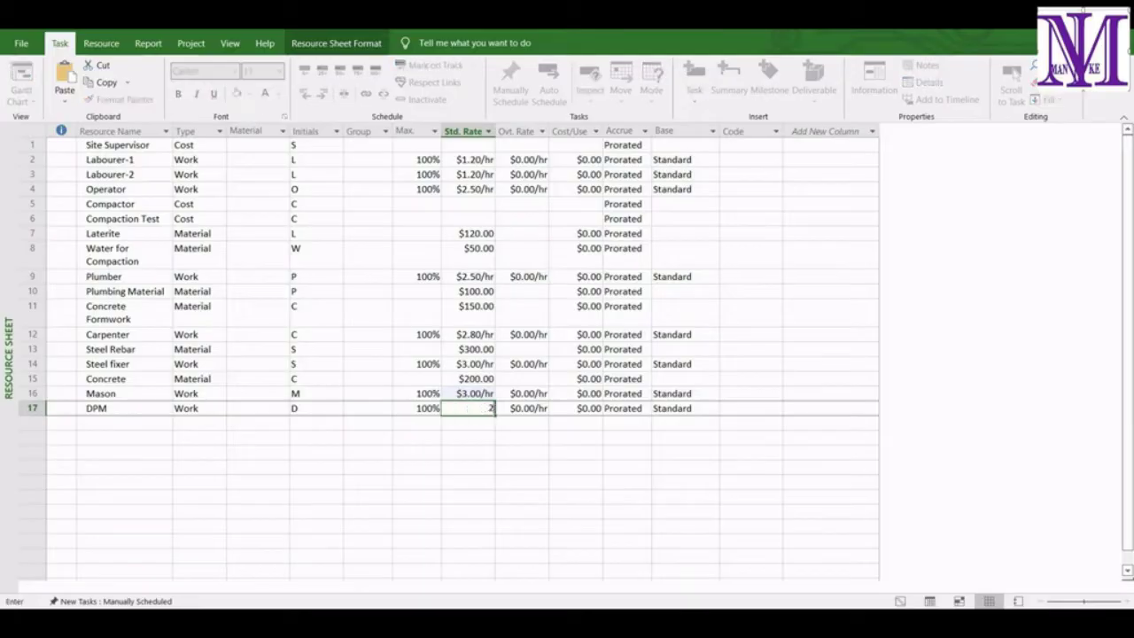
pyautogui.write('5')
pyautogui.press('Return')
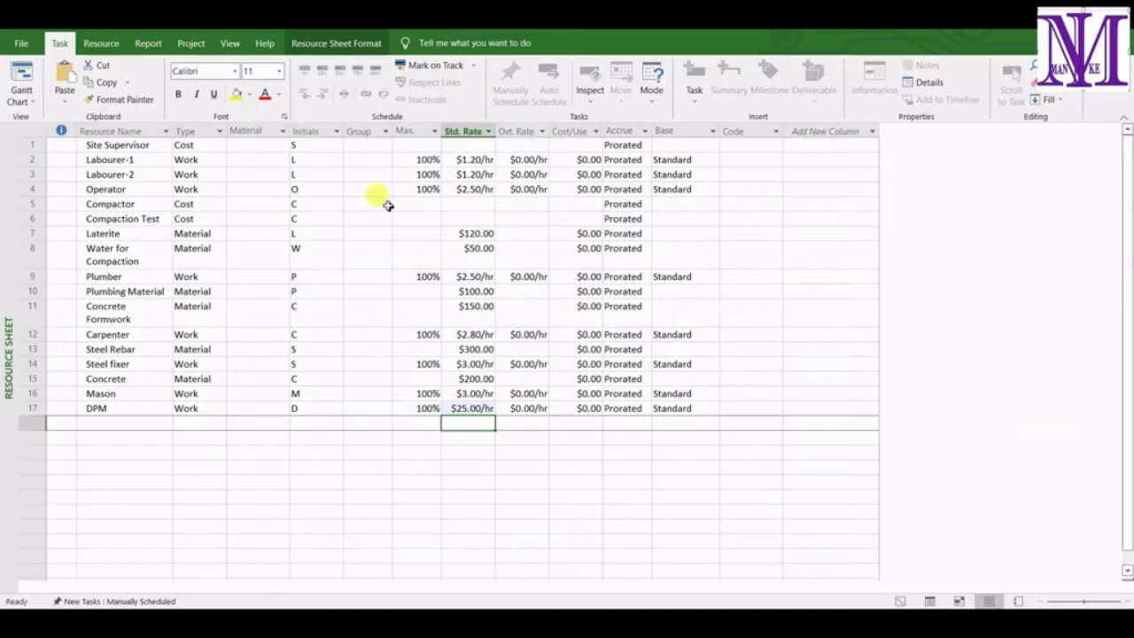
# Step: Switch to the Gantt Chart view and go to the tasks' Resource Names column
pyautogui.click(38, 104)
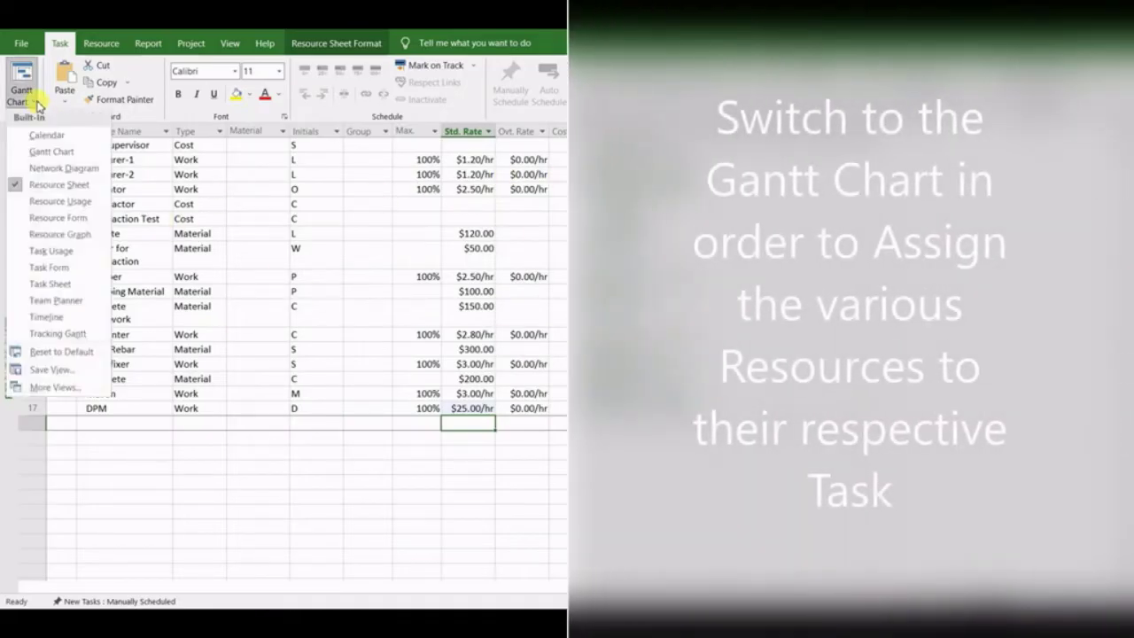
pyautogui.click(53, 151)
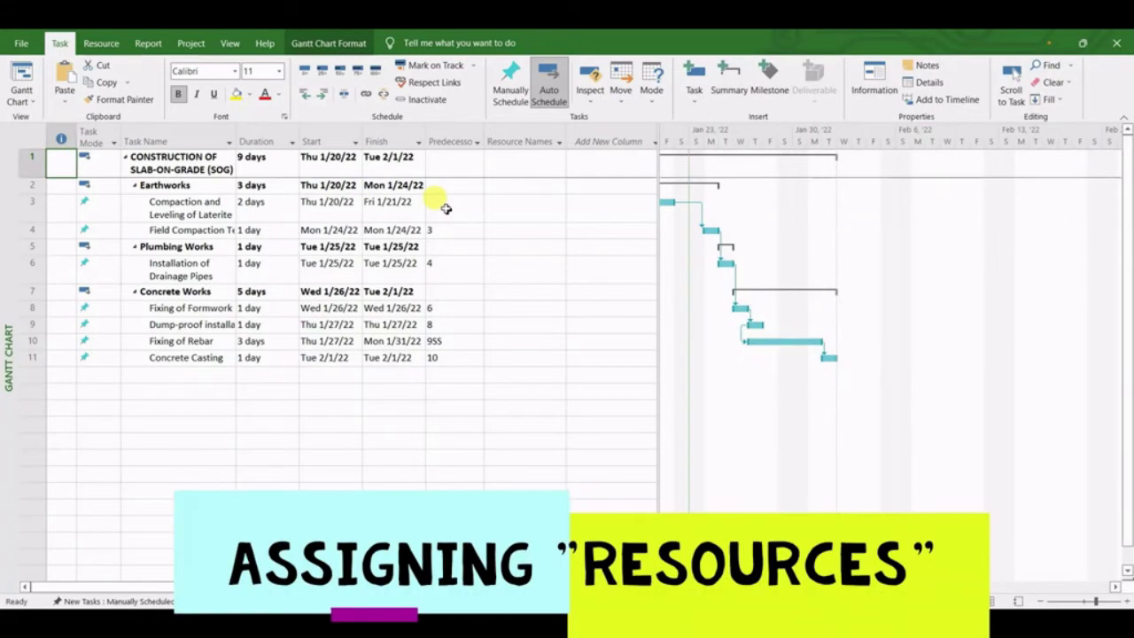
pyautogui.click(509, 166)
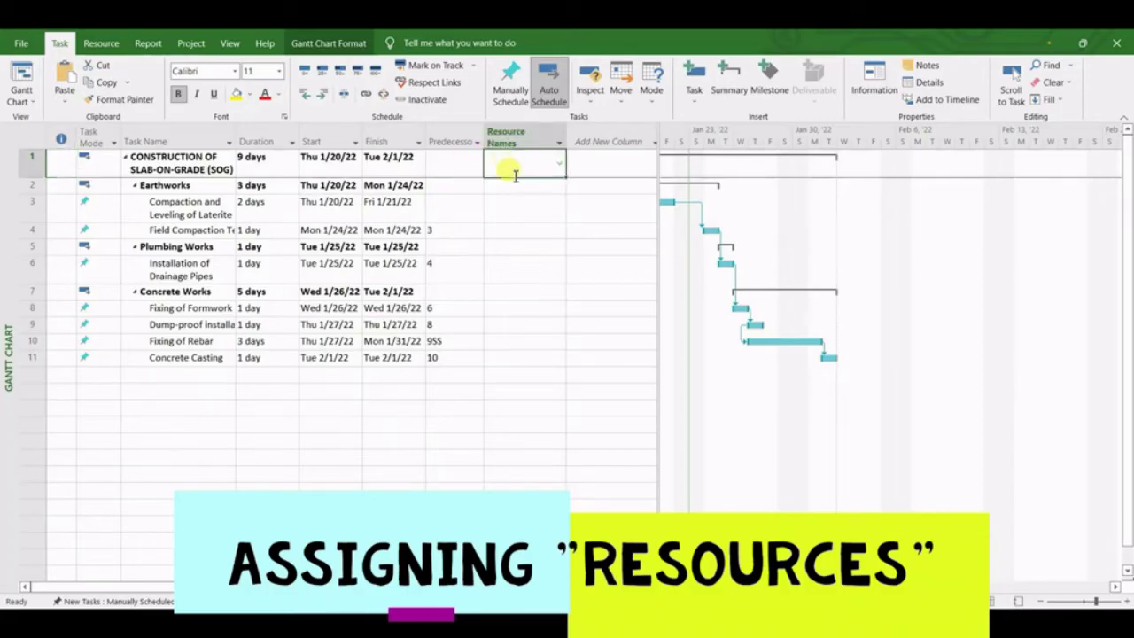
pyautogui.click(519, 185)
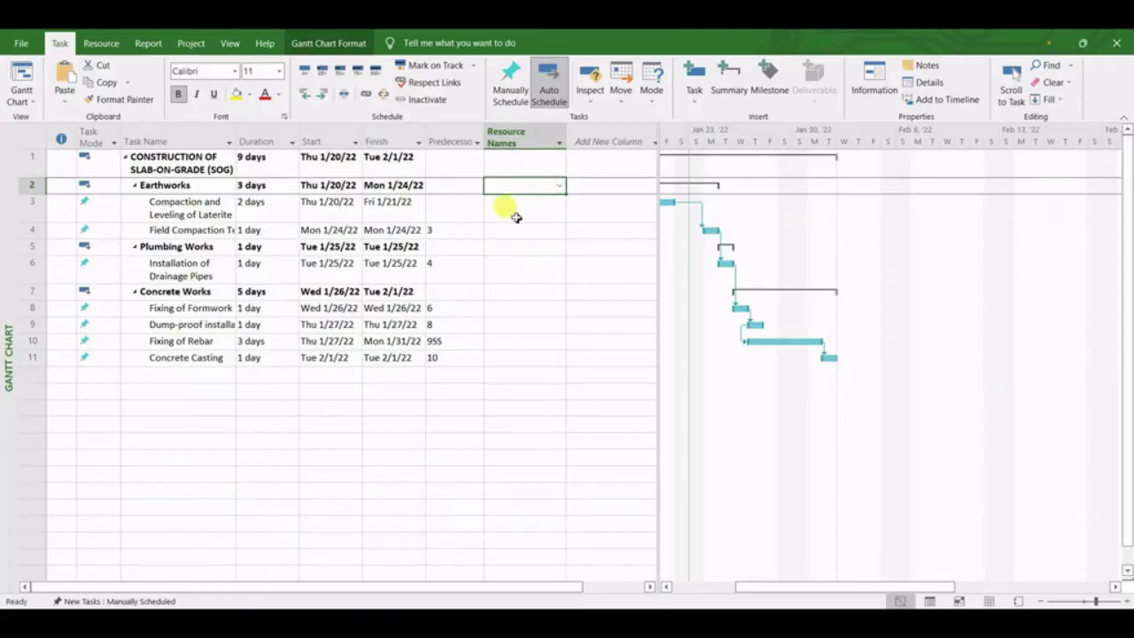
# Step: Assign Compactor, Labourer-1, Labourer-2, Laterite and Operator to the Compaction and Leveling of Laterite task
pyautogui.click(516, 210)
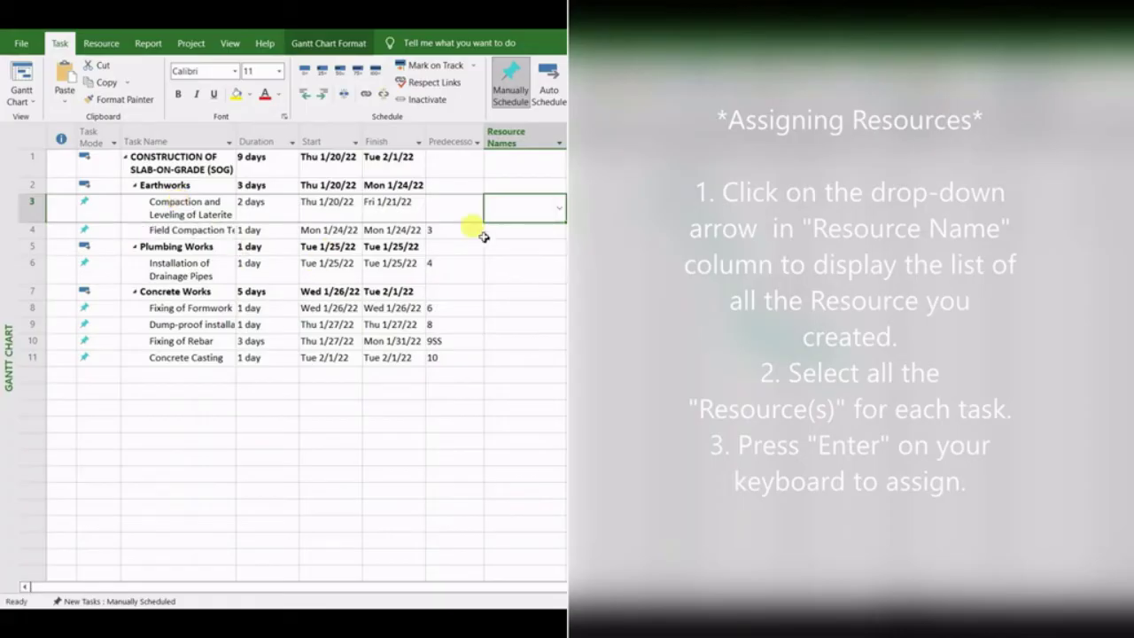
pyautogui.click(559, 209)
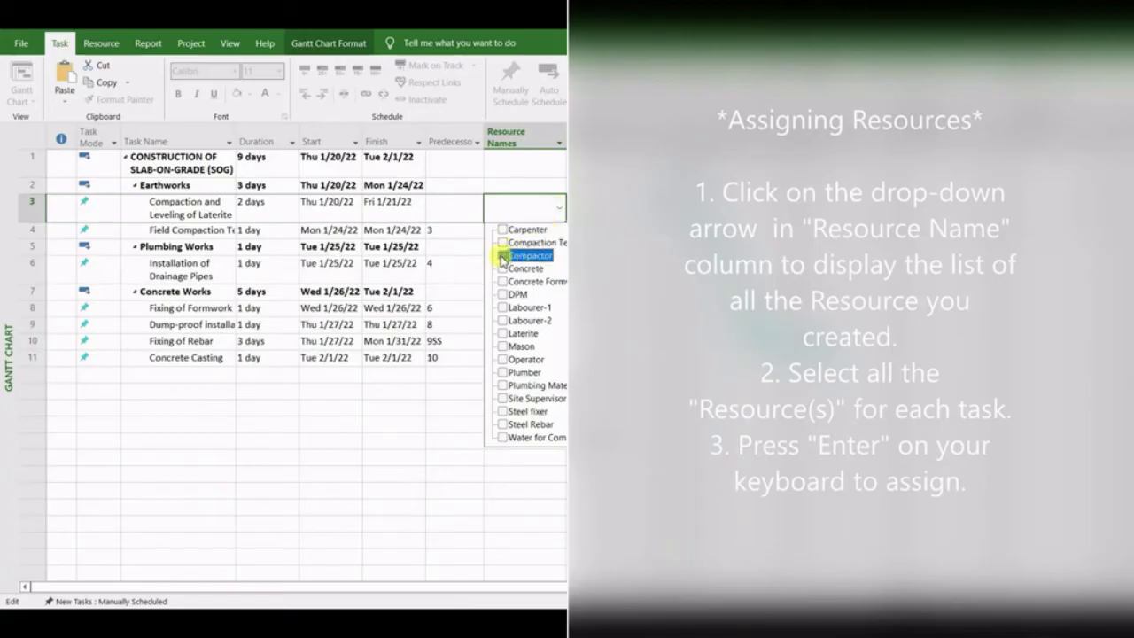
pyautogui.click(502, 256)
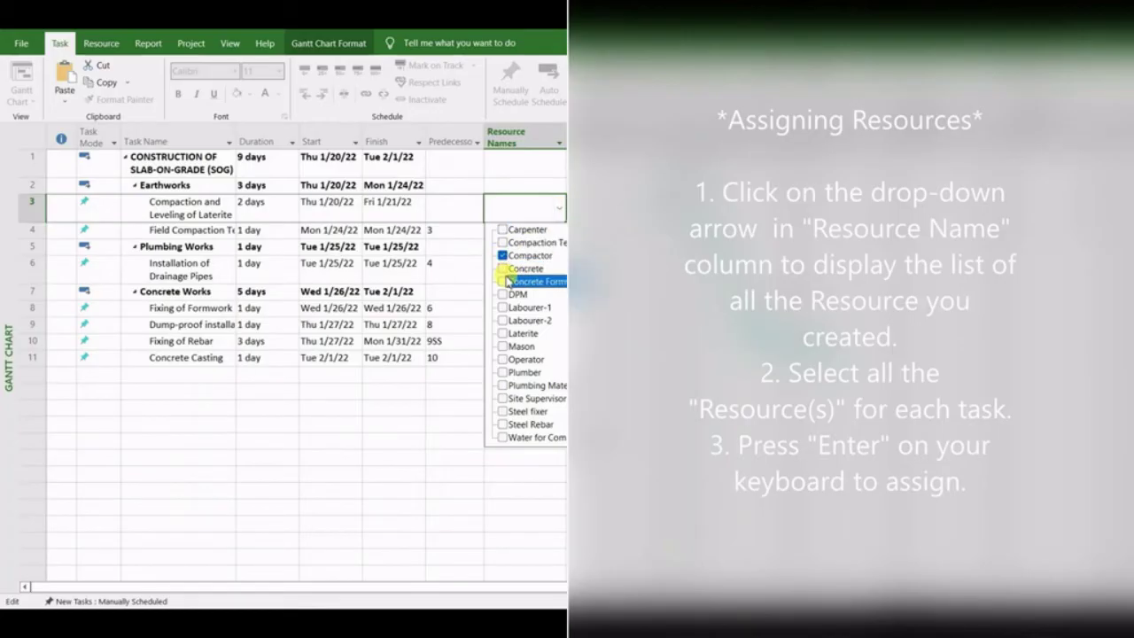
pyautogui.click(502, 308)
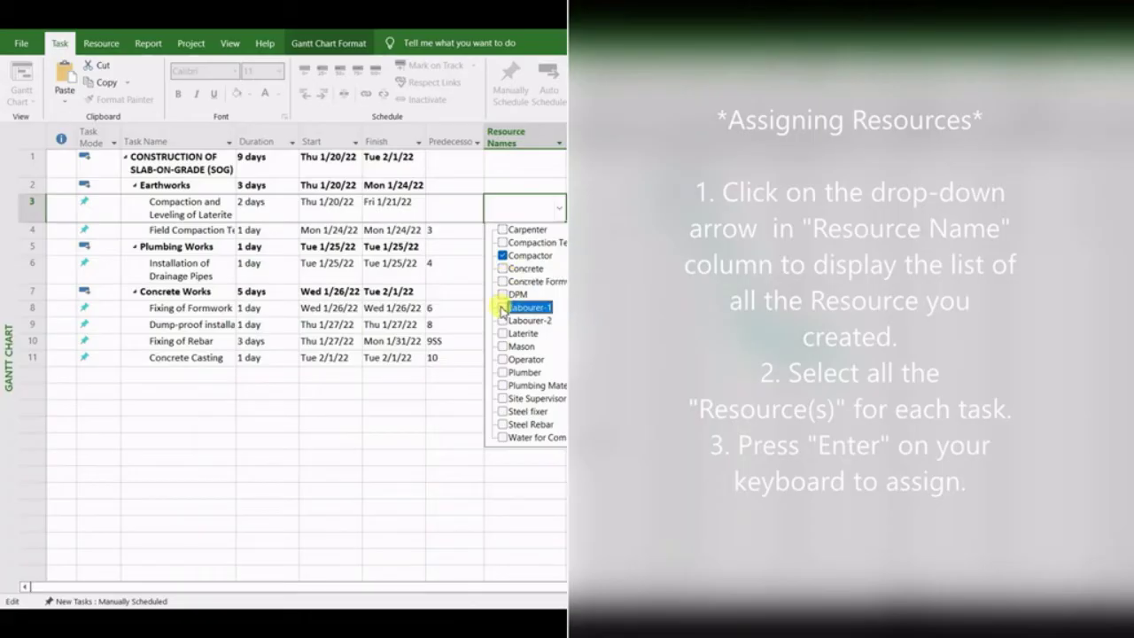
pyautogui.click(503, 321)
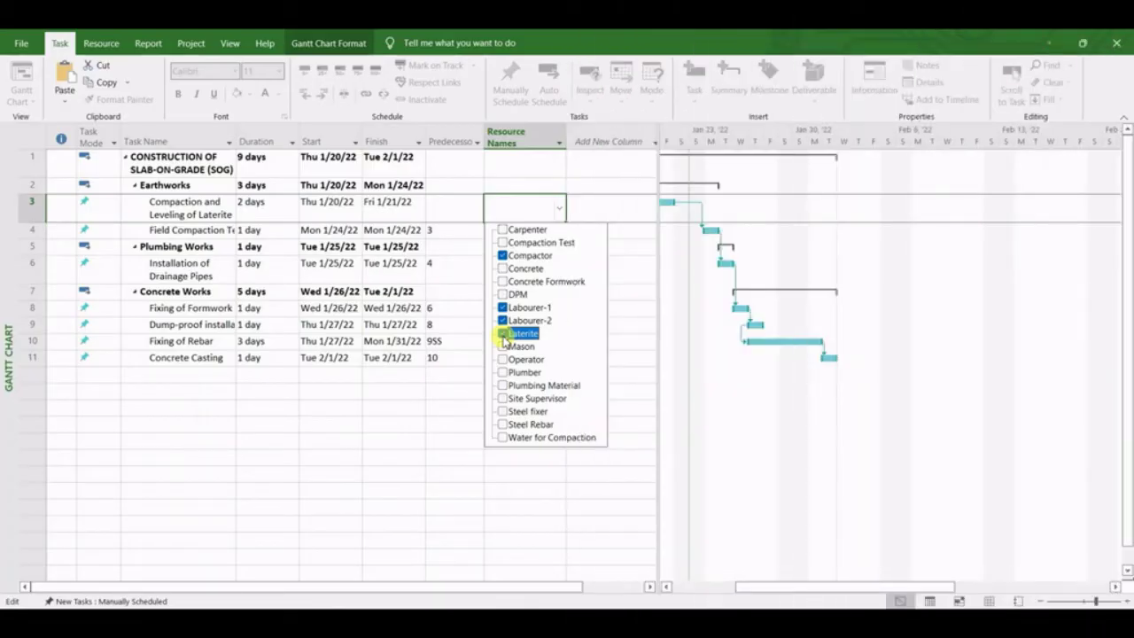
pyautogui.click(503, 334)
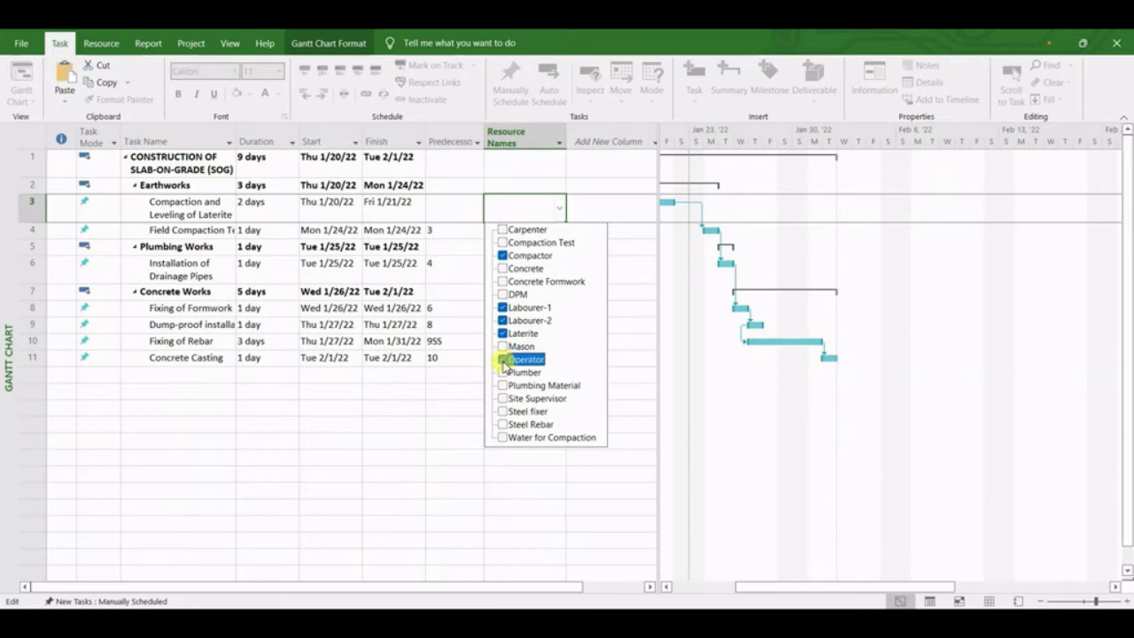
pyautogui.click(503, 362)
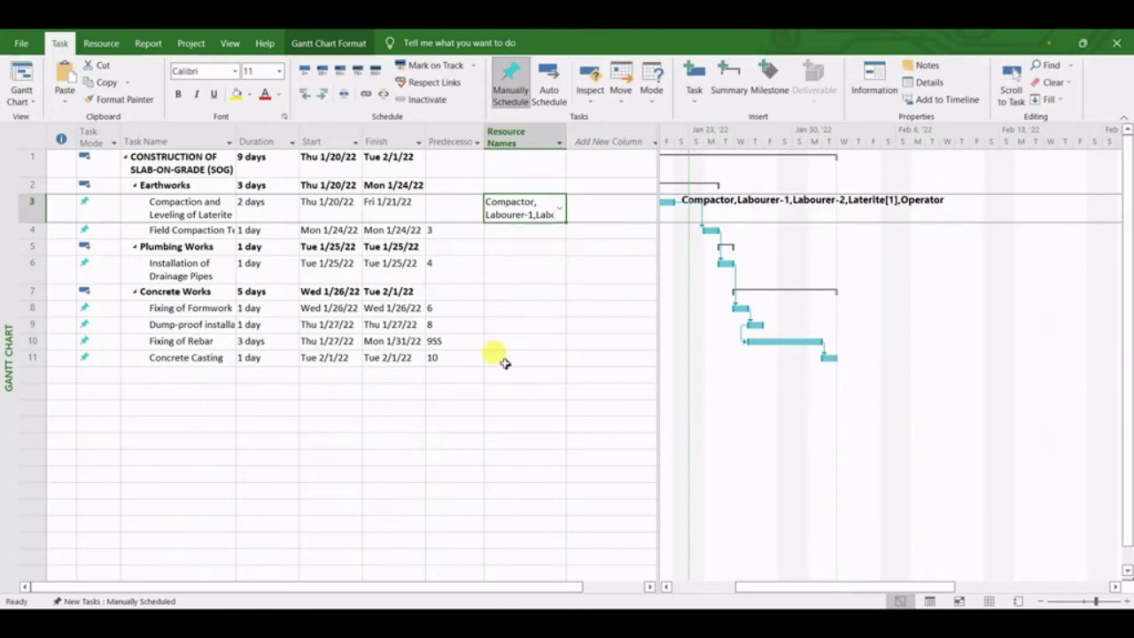
# Step: Assign Compaction Test and Site Supervisor to the Field Compaction Test task
pyautogui.click(555, 229)
pyautogui.click(559, 230)
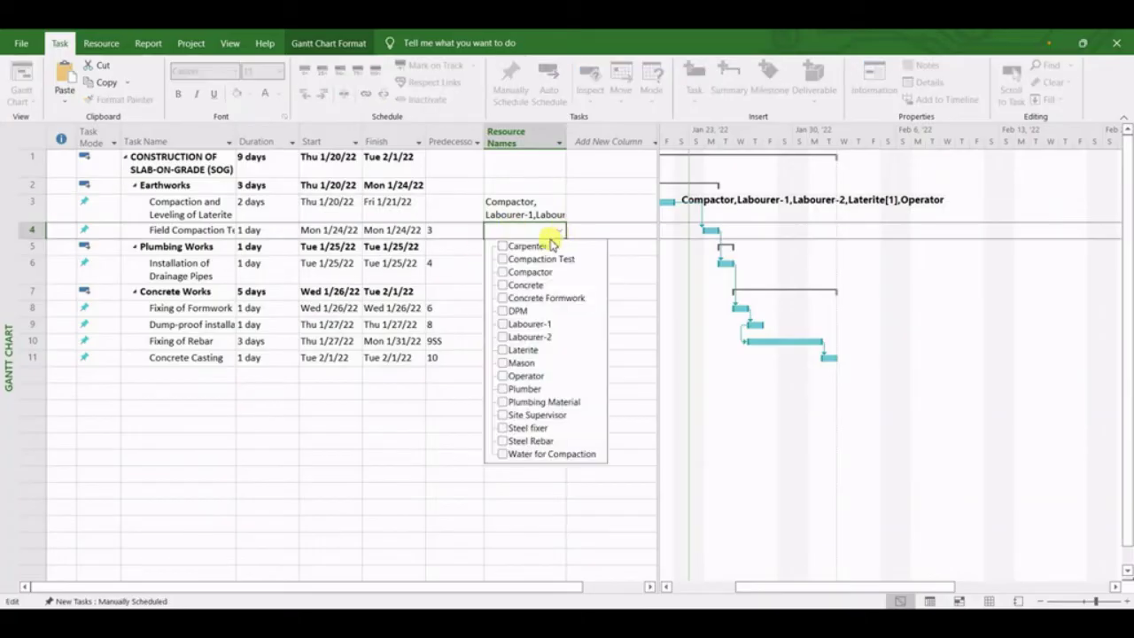
pyautogui.click(503, 258)
pyautogui.click(504, 415)
pyautogui.press('Return')
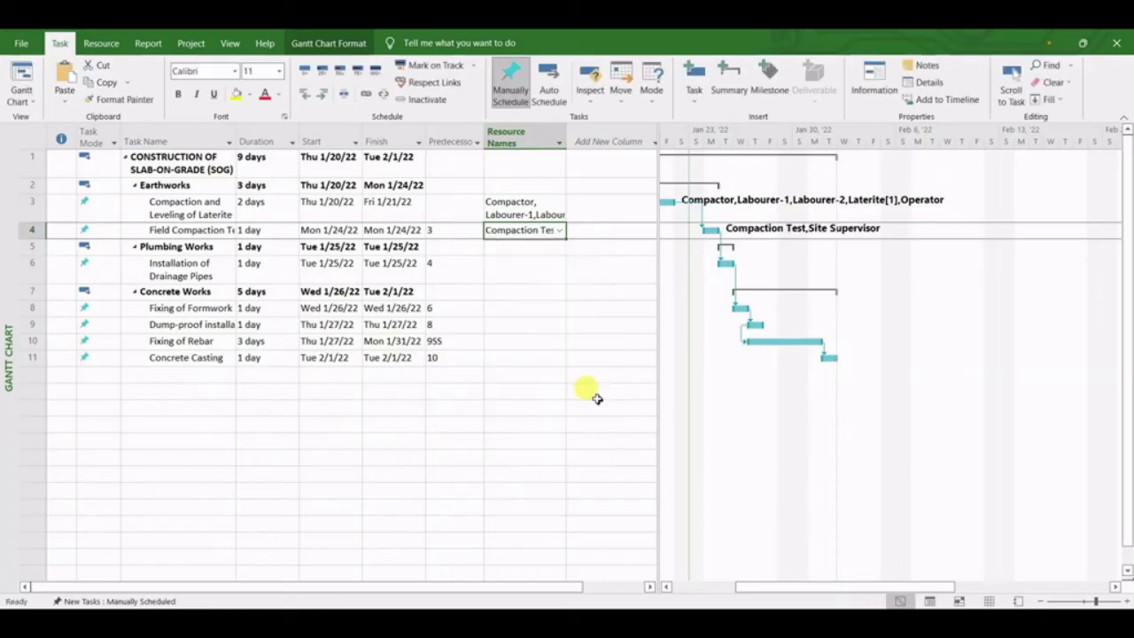
# Step: Assign Plumber, Plumbing Material, Labourer-1 and Labourer-2 to the Installation of Drainage Pipes task
pyautogui.click(524, 270)
pyautogui.click(559, 271)
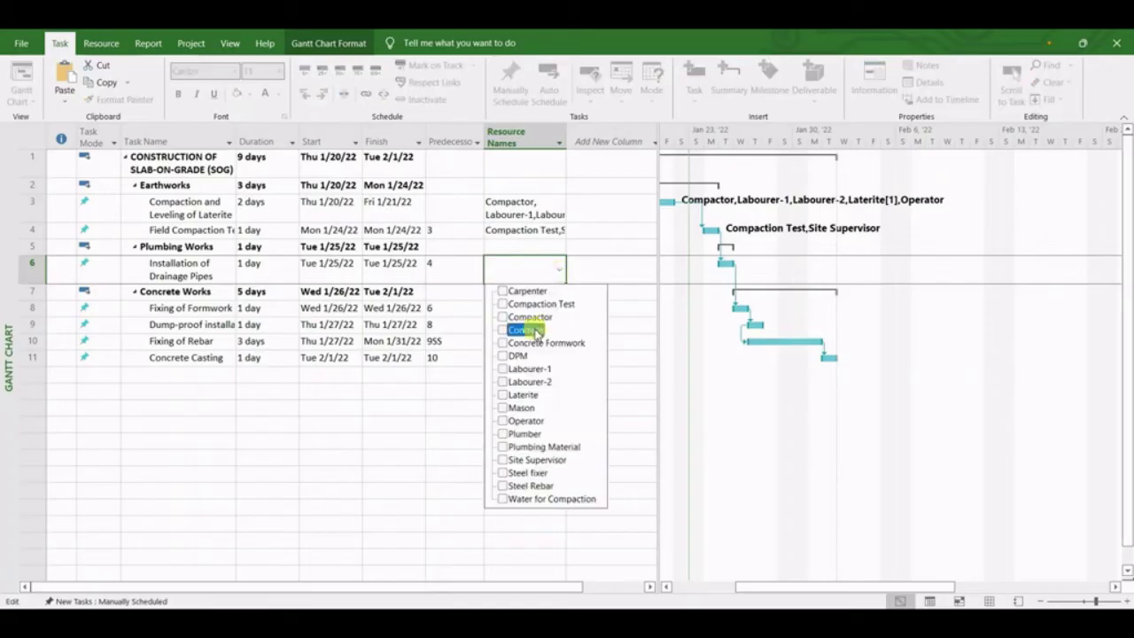
pyautogui.click(502, 433)
pyautogui.click(502, 447)
pyautogui.click(503, 369)
pyautogui.click(502, 382)
pyautogui.press('Return')
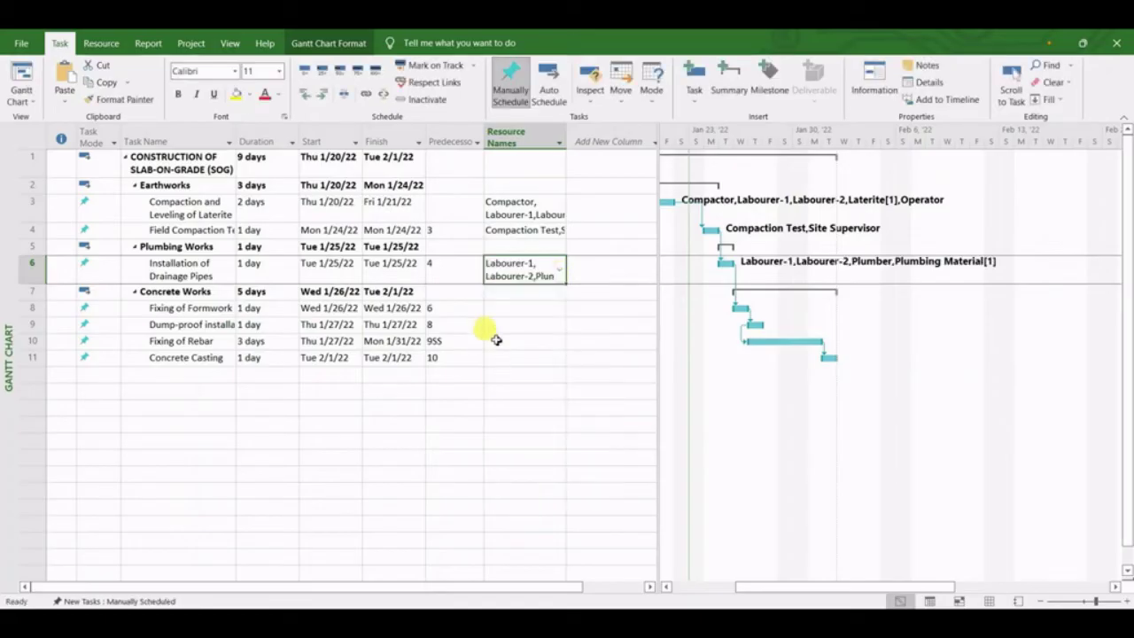
# Step: Assign Carpenter, Concrete Formwork, Labourer-1 and Labourer-2 to the Fixing of Formwork task
pyautogui.click(519, 308)
pyautogui.click(559, 308)
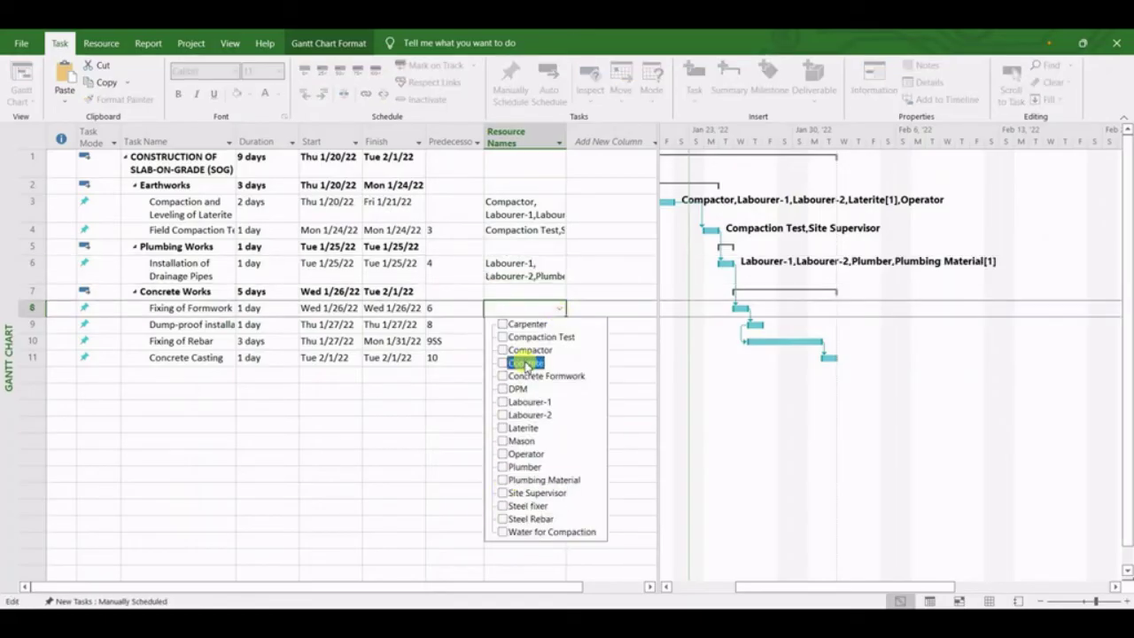
pyautogui.click(502, 324)
pyautogui.click(502, 375)
pyautogui.click(502, 402)
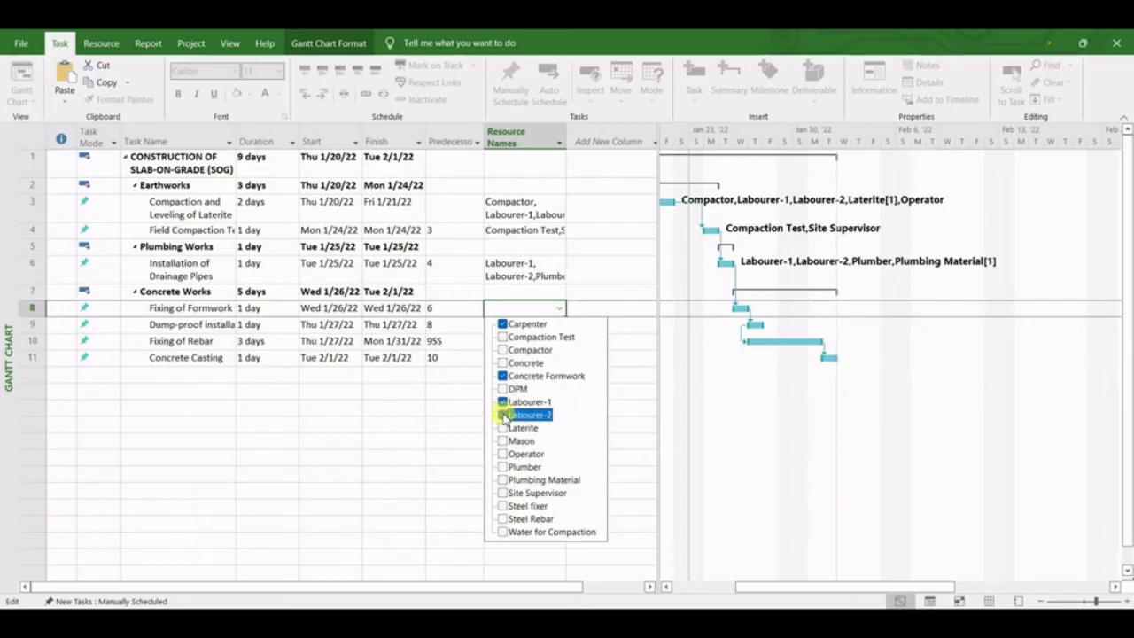
pyautogui.click(502, 415)
pyautogui.press('Return')
# Step: Assign DPM, Labourer-1 and Labourer-2 to the Dump-proof installation task
pyautogui.click(519, 324)
pyautogui.click(559, 324)
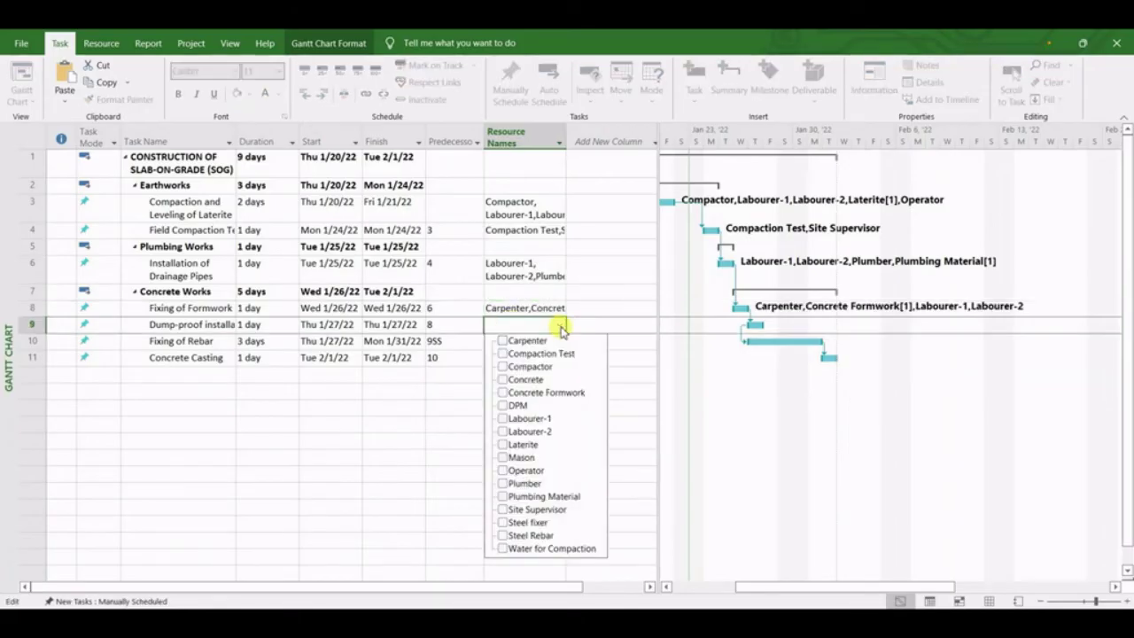
pyautogui.click(502, 406)
pyautogui.click(503, 418)
pyautogui.click(502, 432)
pyautogui.press('Return')
# Step: Assign Steel Rebar and Steel fixer to the Fixing of Rebar task
pyautogui.click(559, 341)
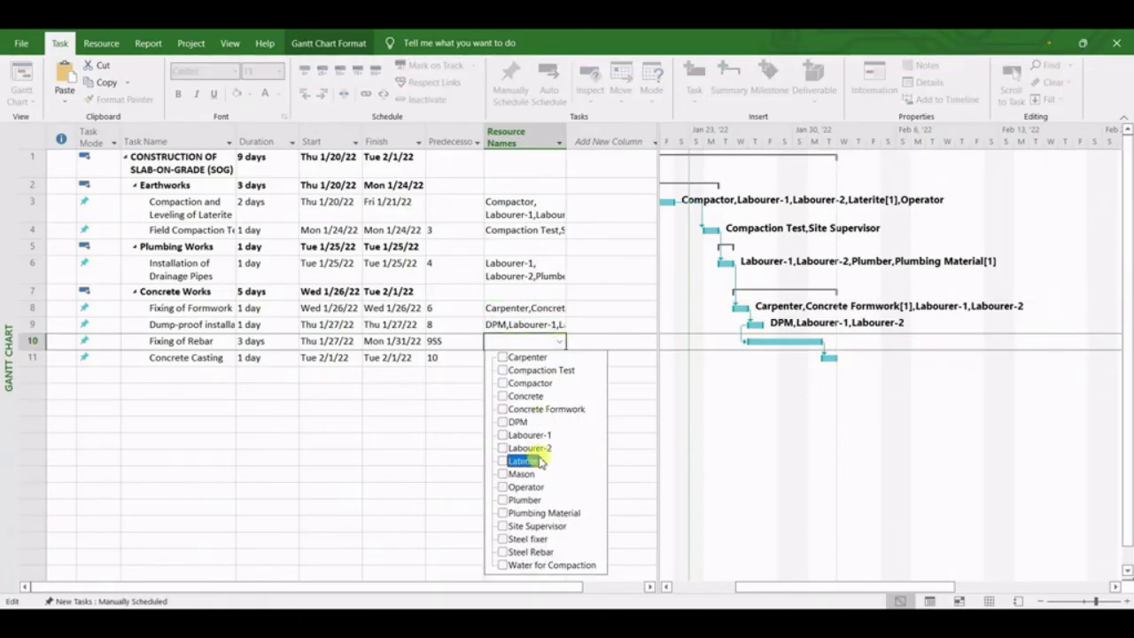
pyautogui.click(518, 552)
pyautogui.click(502, 538)
pyautogui.press('Return')
# Step: Assign Concrete, Mason, Labourer-1 and Labourer-2 to the Concrete Casting task
pyautogui.click(556, 358)
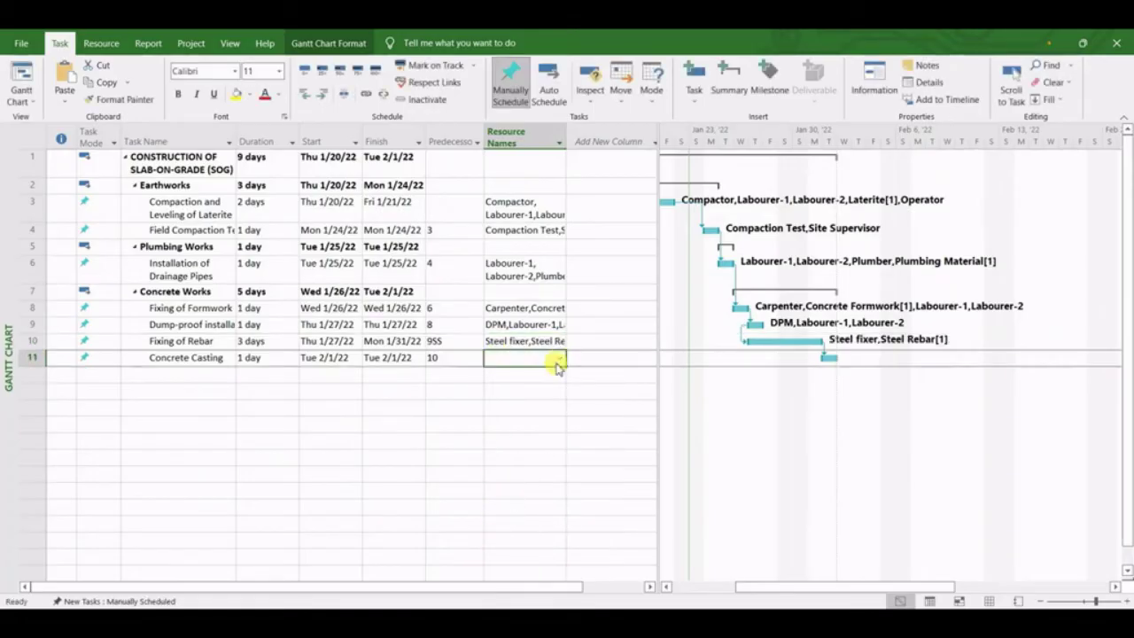
pyautogui.click(558, 358)
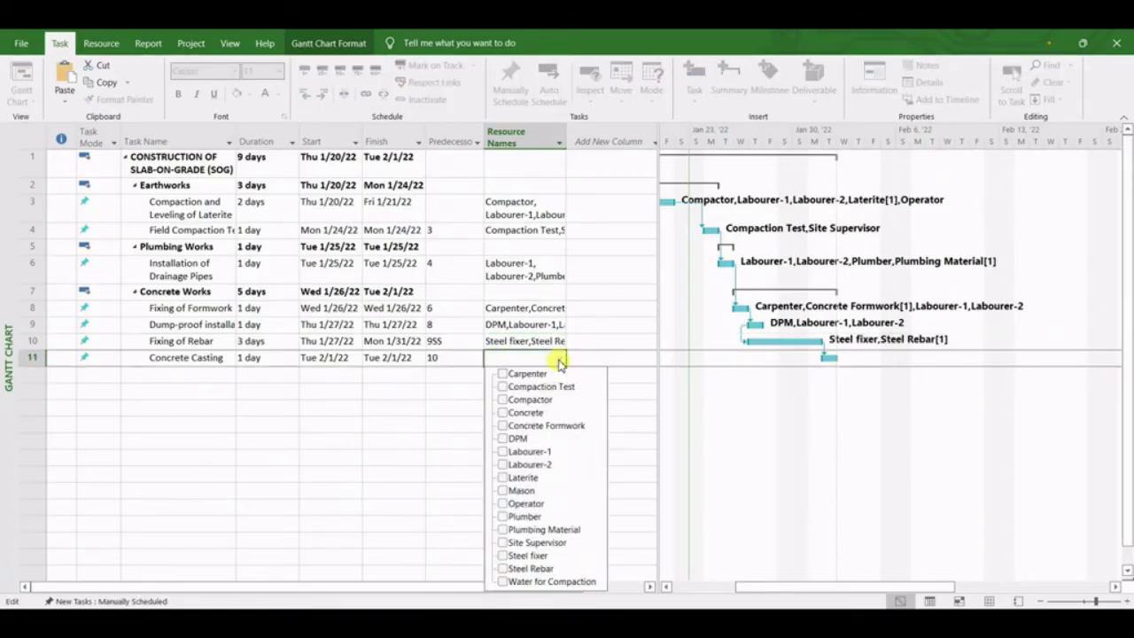
pyautogui.click(502, 413)
pyautogui.click(503, 490)
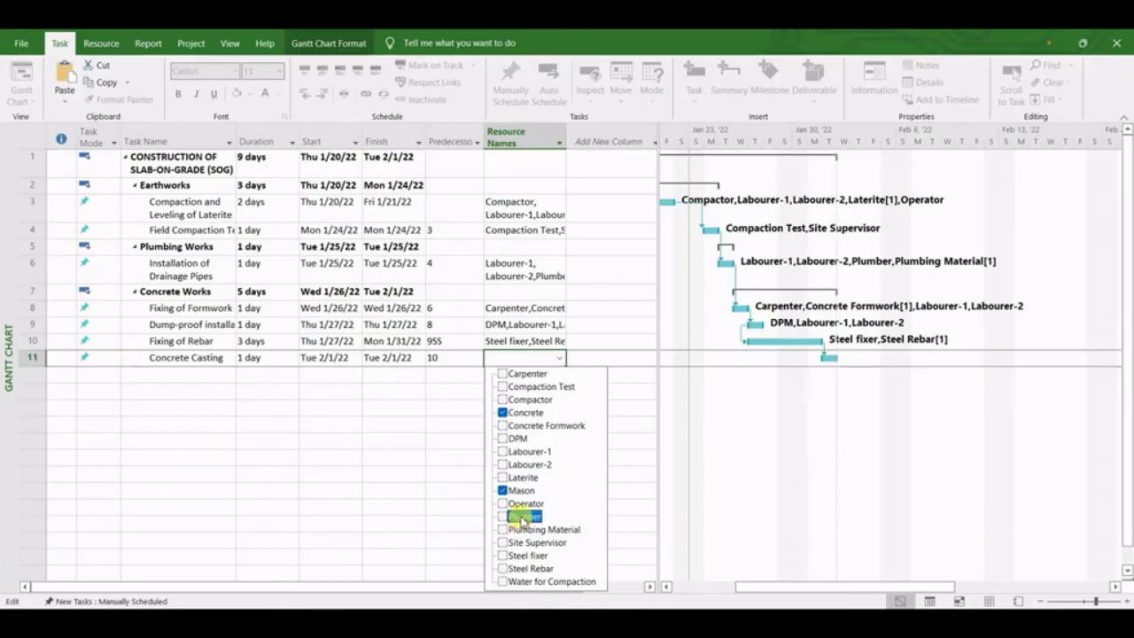
pyautogui.click(521, 451)
pyautogui.click(521, 465)
pyautogui.press('Return')
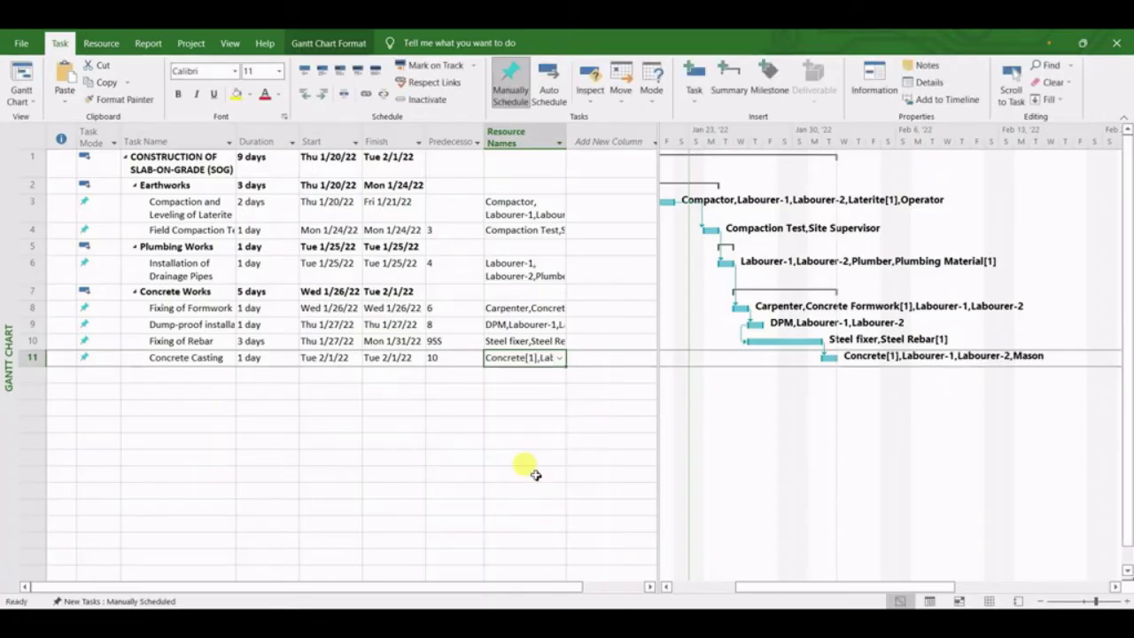
# Step: Add a Cost column to the task table after Resource Names
pyautogui.click(542, 293)
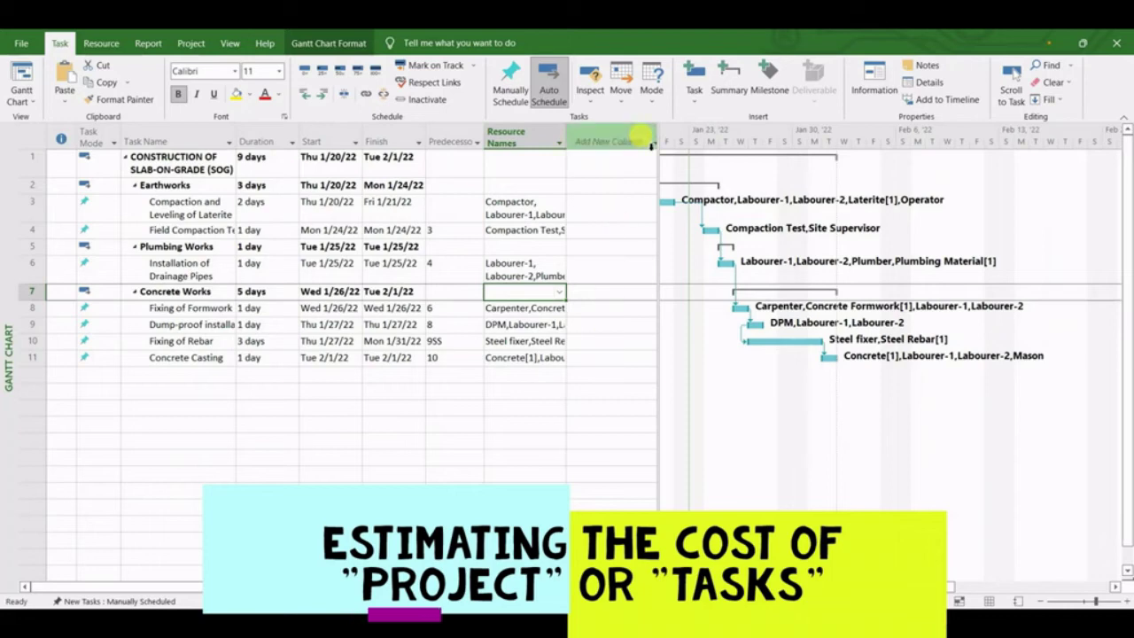
pyautogui.moveTo(658, 162); pyautogui.dragTo(669, 166)
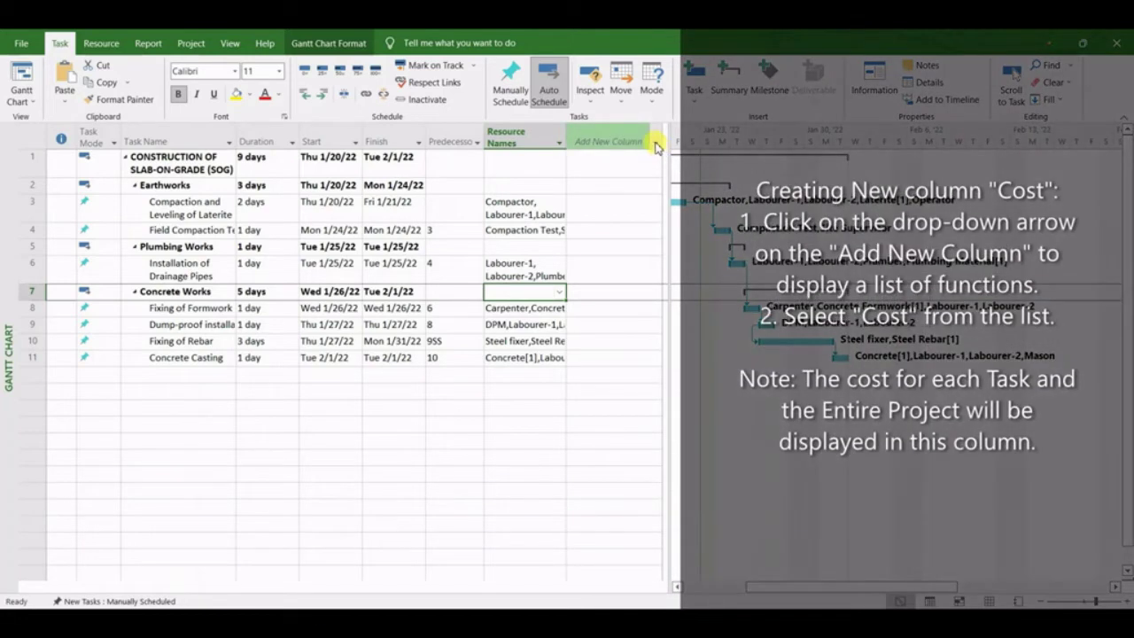
pyautogui.click(656, 142)
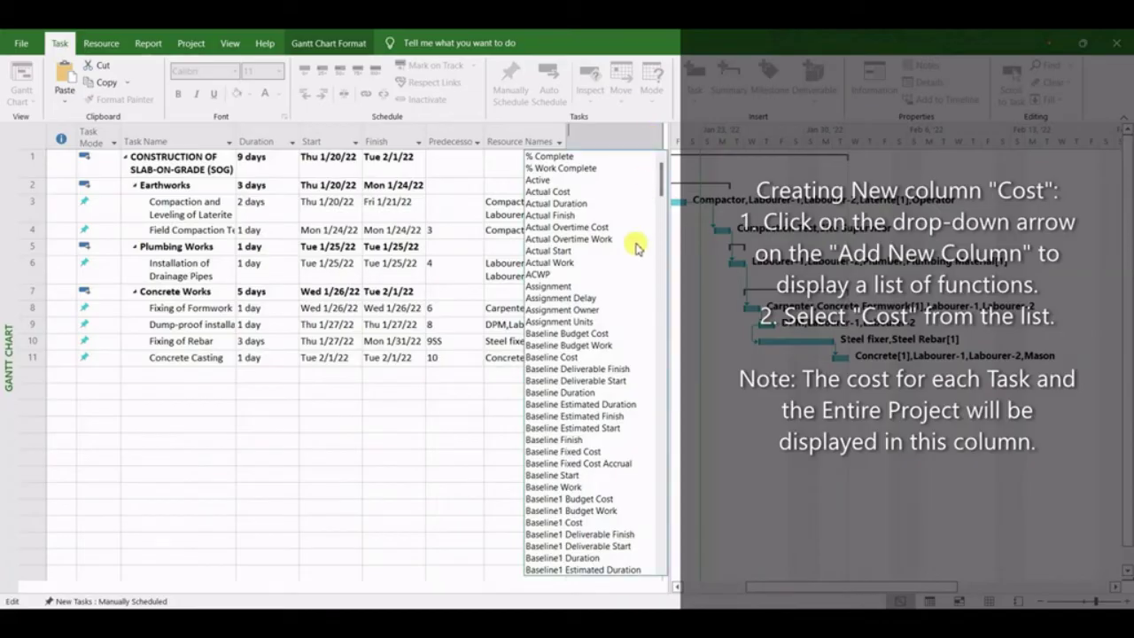
pyautogui.scroll(-11, 634, 252)
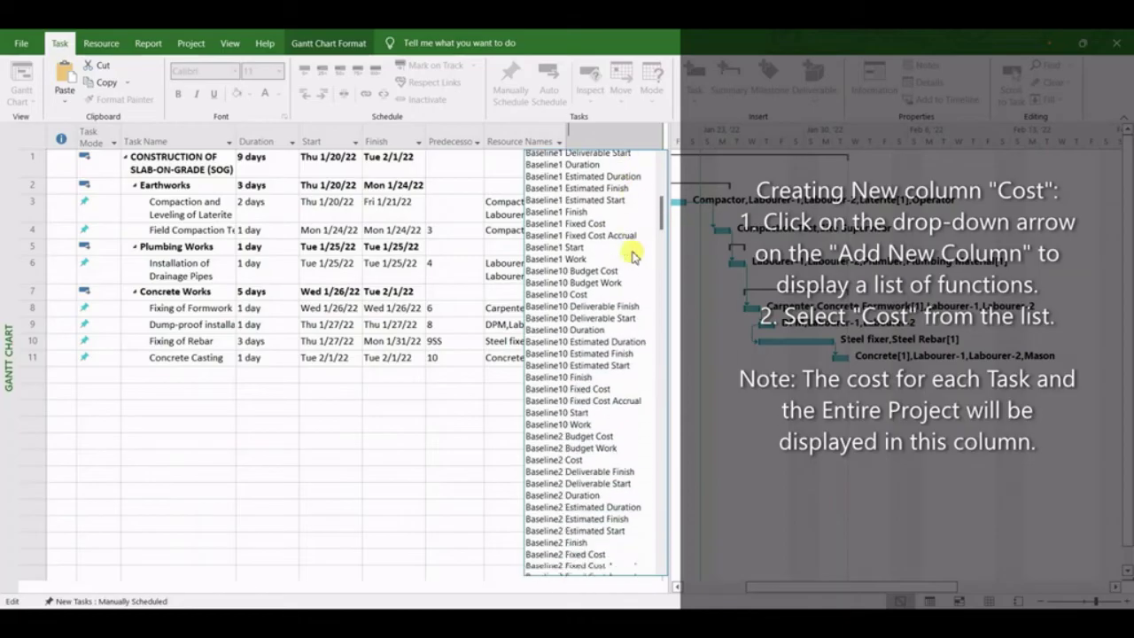
pyautogui.scroll(-15, 634, 255)
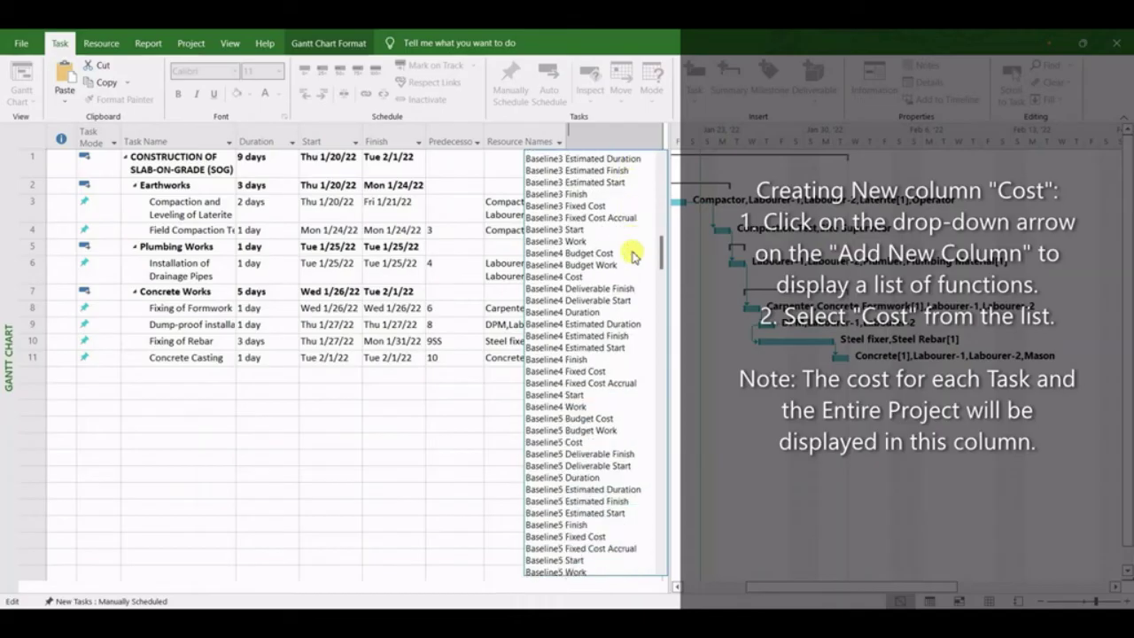
pyautogui.scroll(-20, 634, 255)
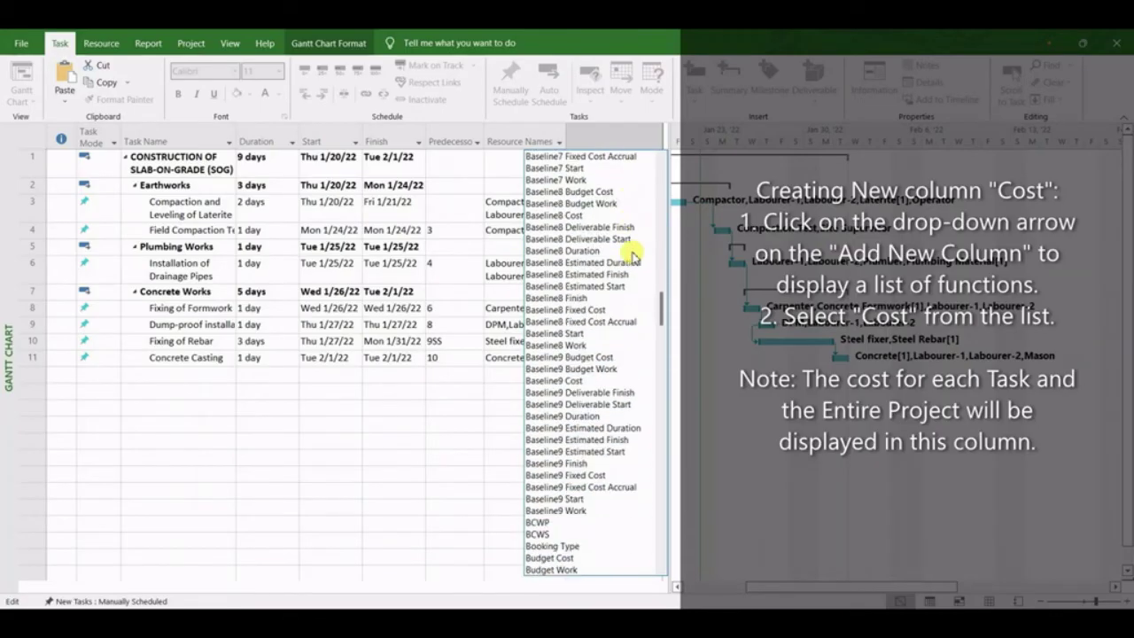
pyautogui.scroll(-10, 634, 255)
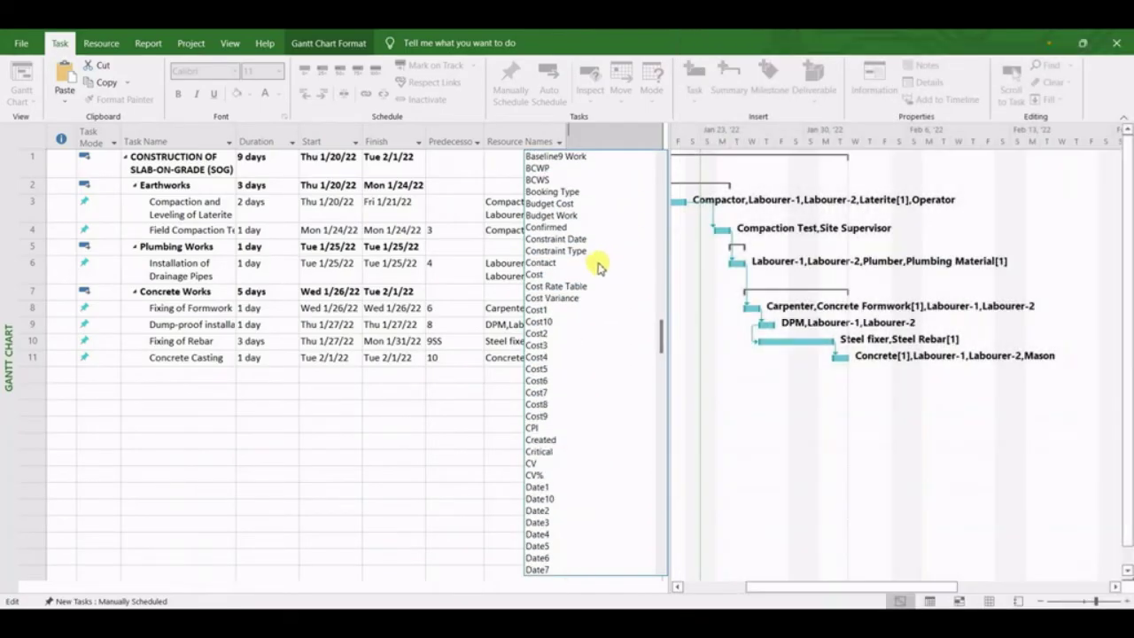
pyautogui.click(547, 275)
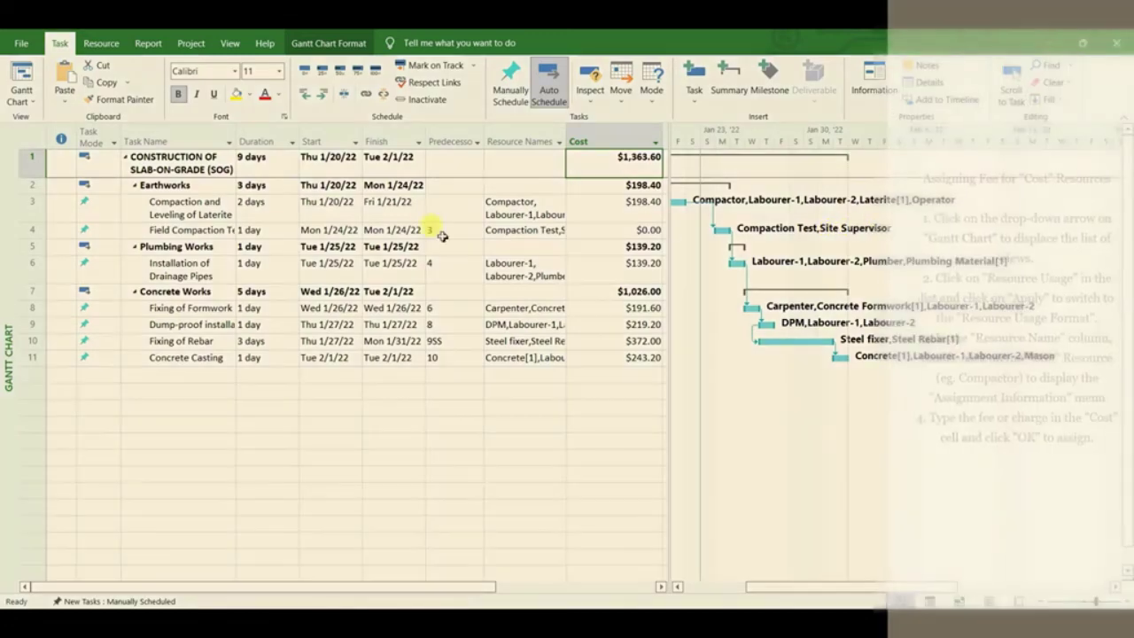
# Step: Switch to the Task Usage view and set the Compactor assignment's cost to $35 under Compaction and Leveling of Laterite
pyautogui.click(36, 105)
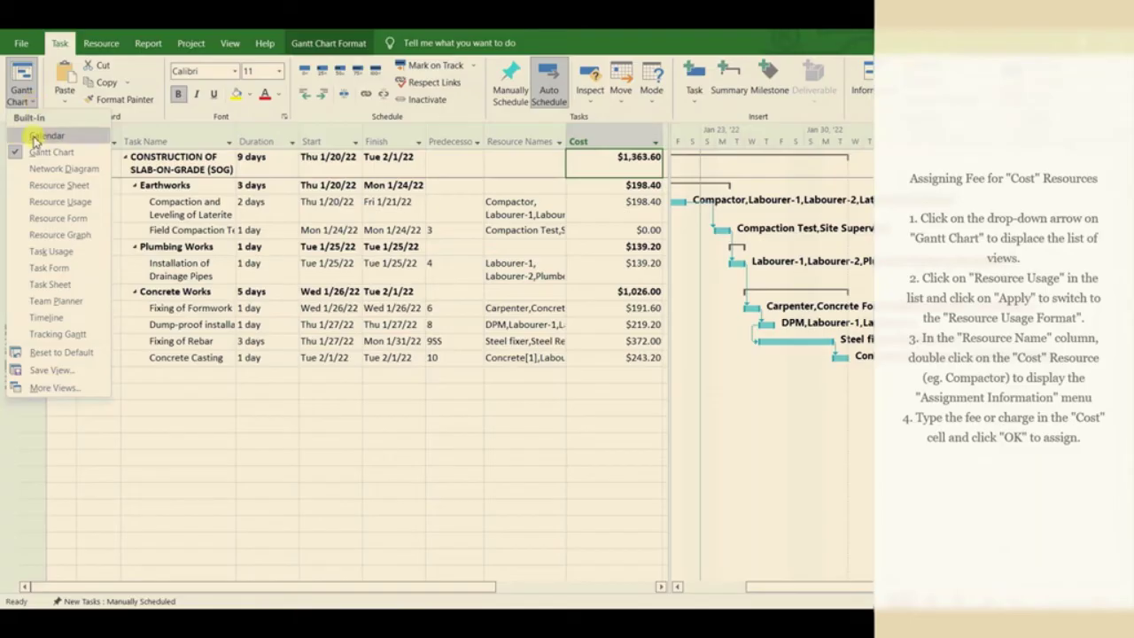
pyautogui.click(67, 253)
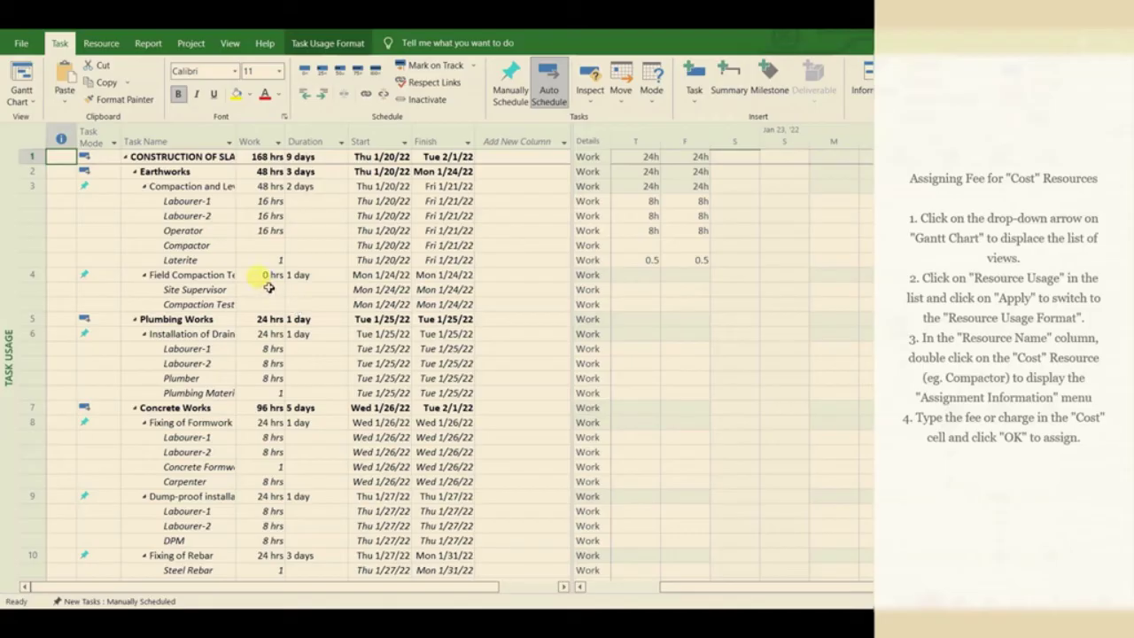
pyautogui.doubleClick(211, 246)
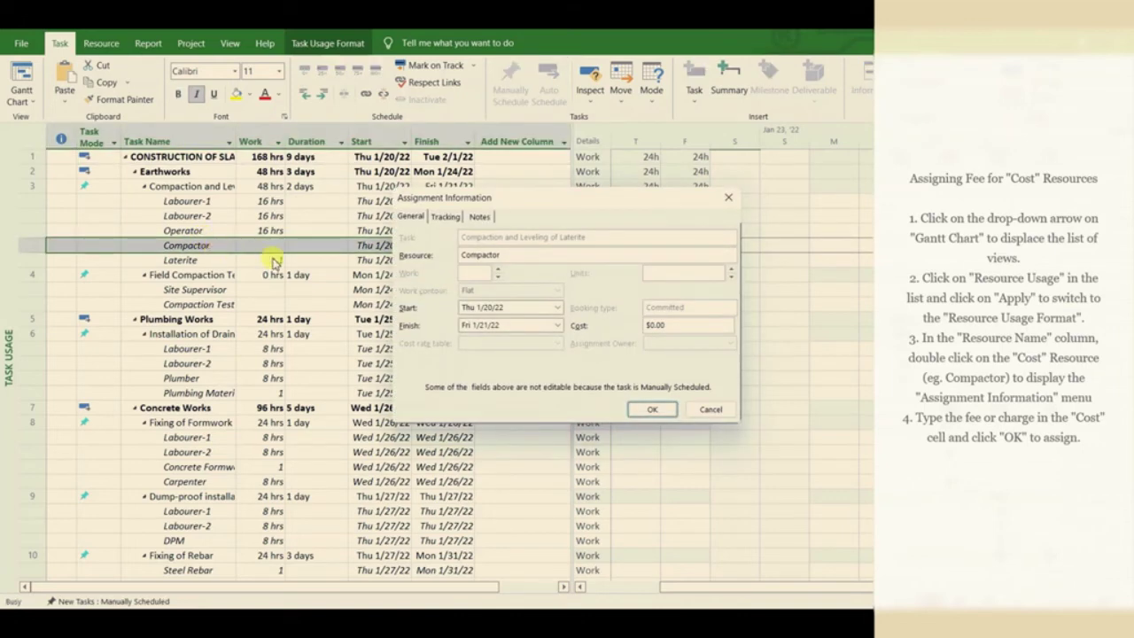
pyautogui.moveTo(641, 325); pyautogui.dragTo(665, 325)
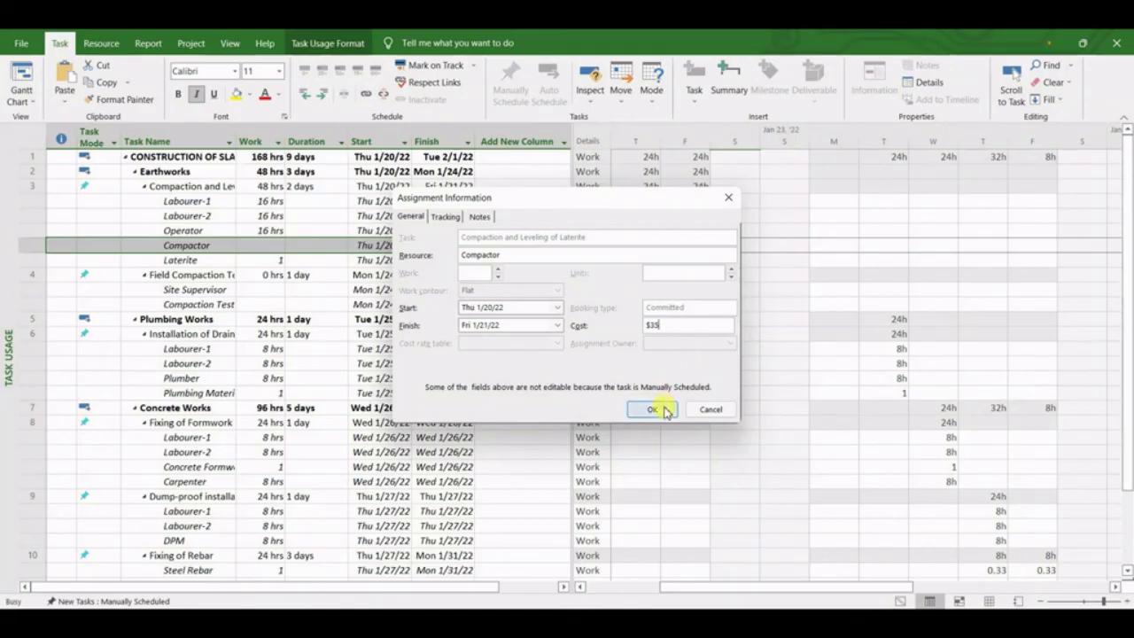
pyautogui.click(664, 404)
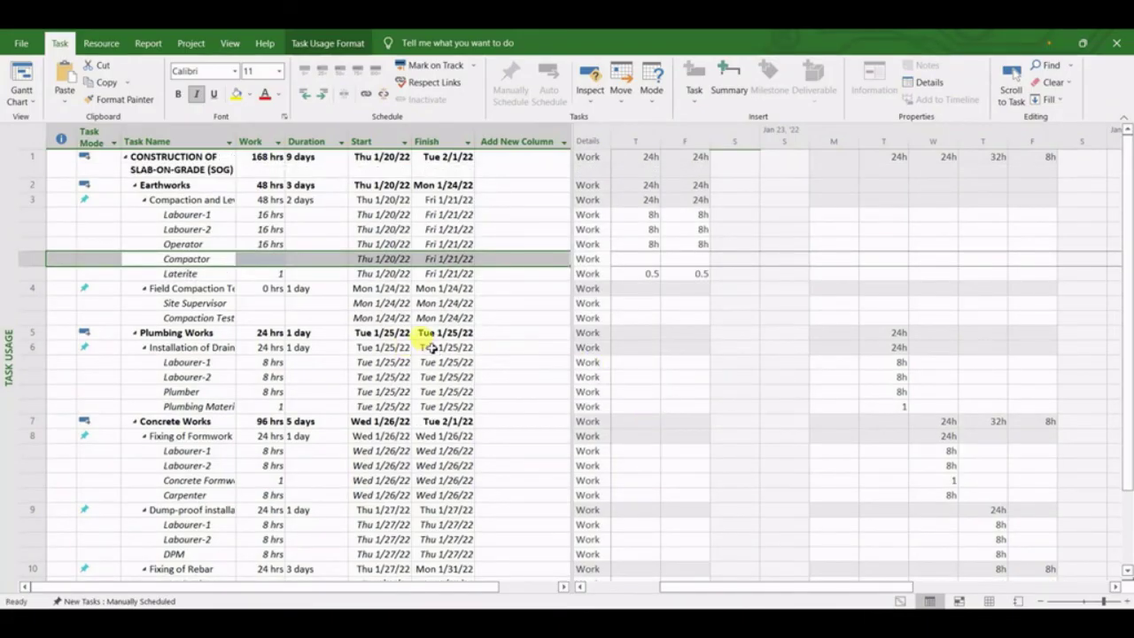
# Step: Set the Site Supervisor assignment's cost to $350 under the Field Compaction Test task
pyautogui.doubleClick(221, 305)
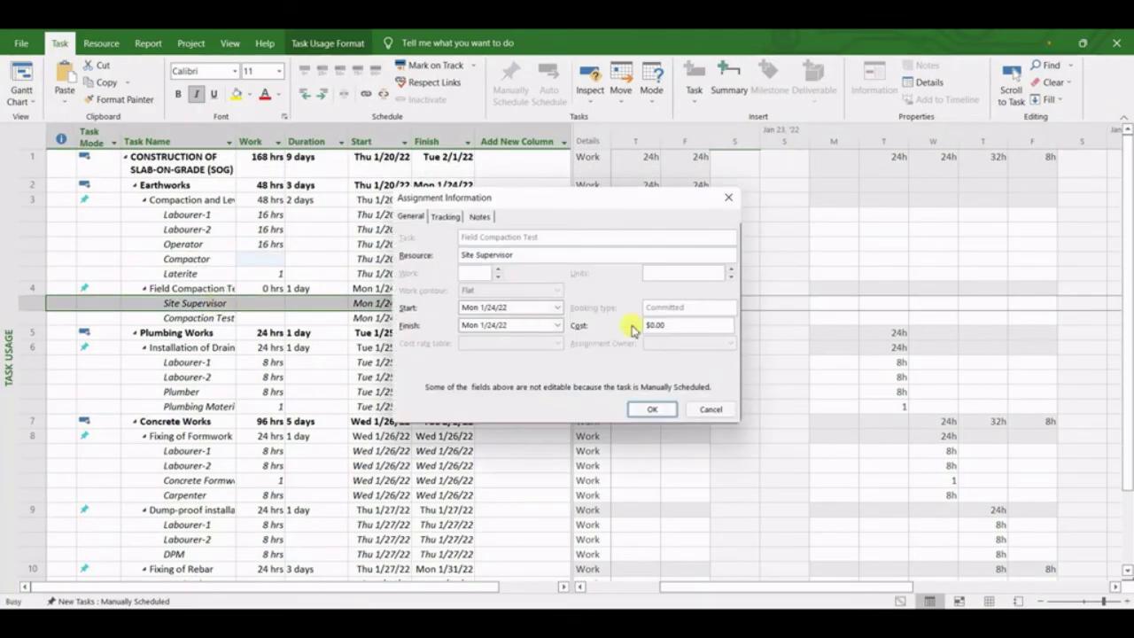
pyautogui.click(653, 325)
pyautogui.click(653, 408)
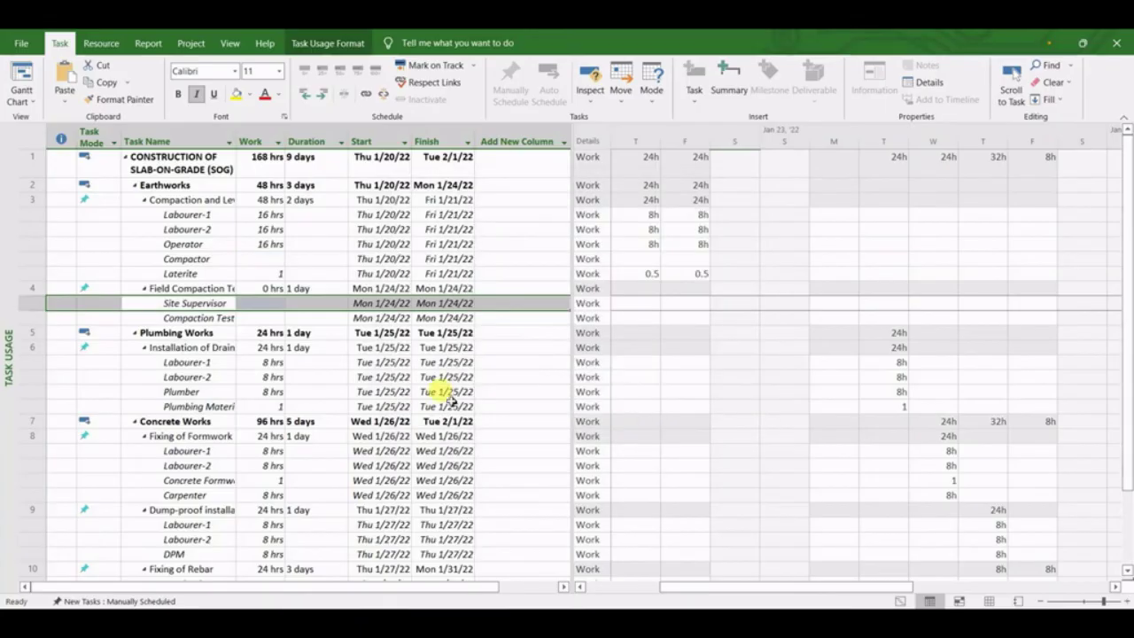
# Step: Set the Compaction Test assignment's cost to $90 under Field Compaction Test, and return to the Gantt Chart view
pyautogui.doubleClick(202, 318)
pyautogui.click(681, 326)
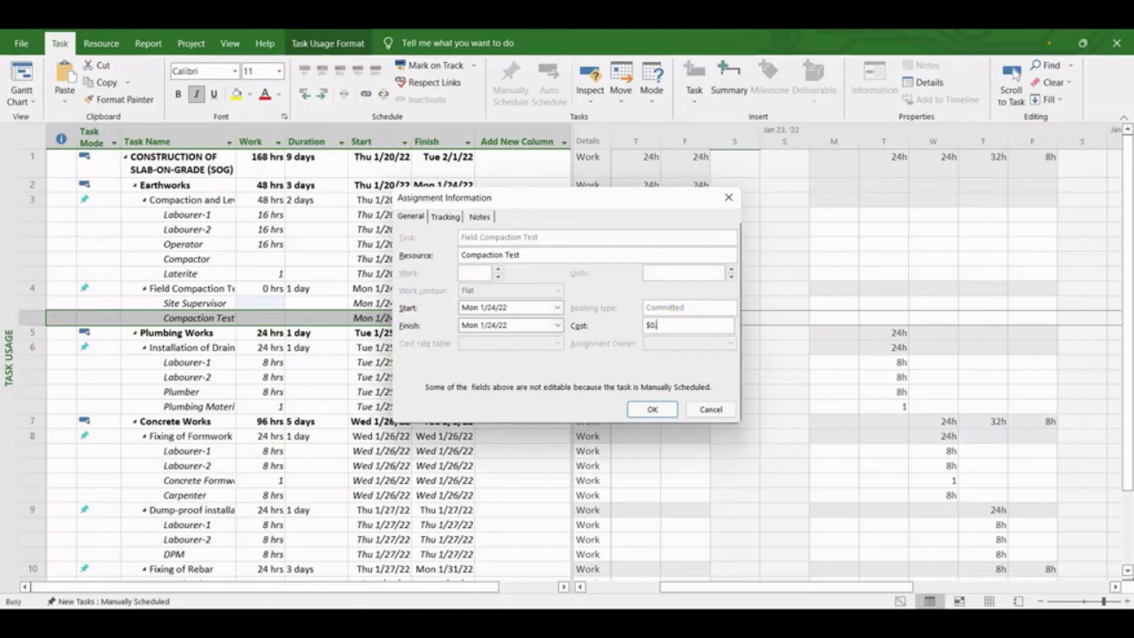
pyautogui.click(652, 408)
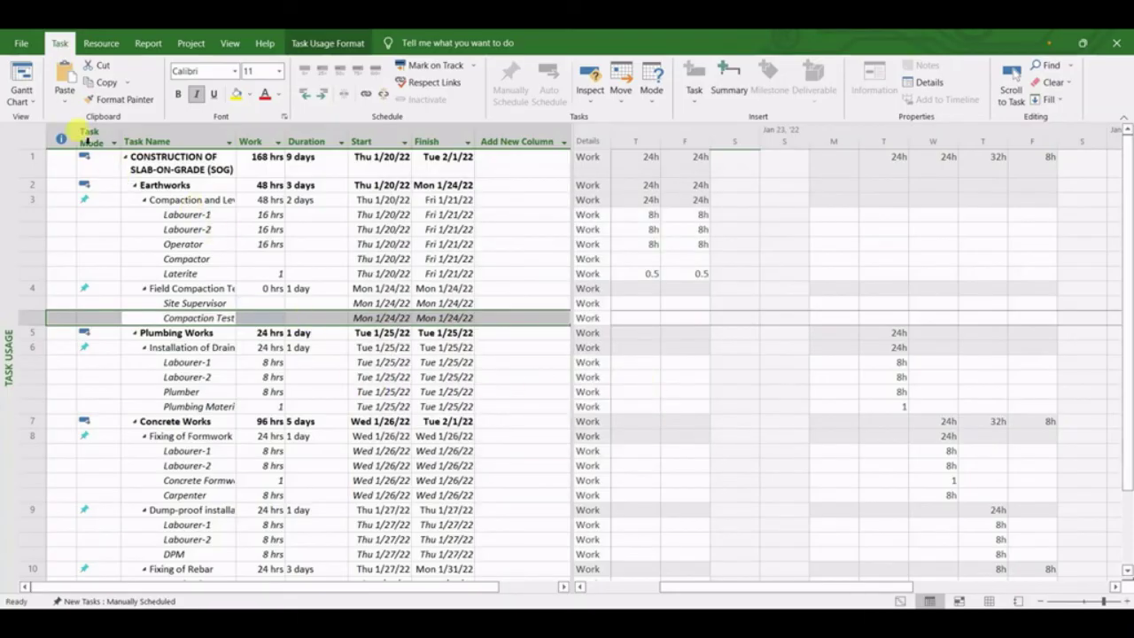
pyautogui.click(36, 103)
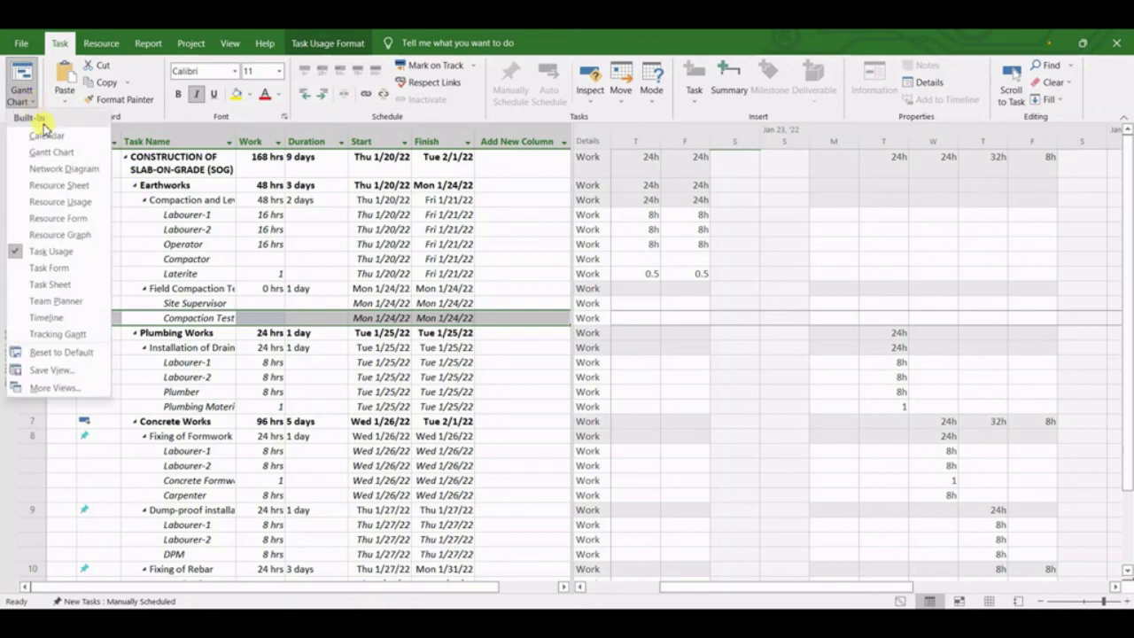
pyautogui.click(51, 152)
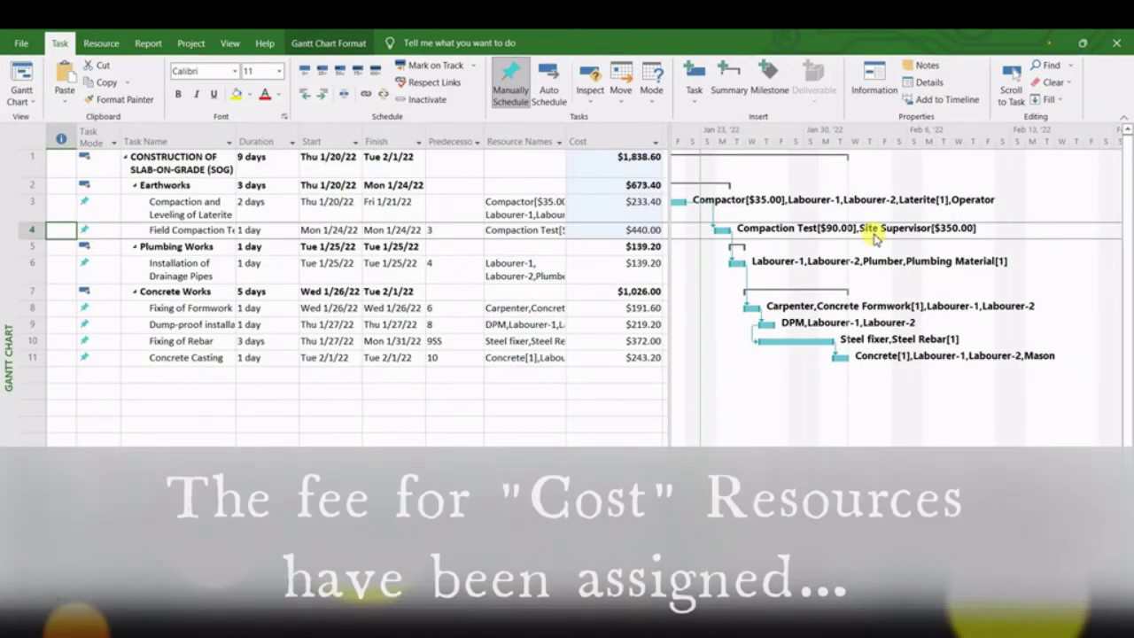